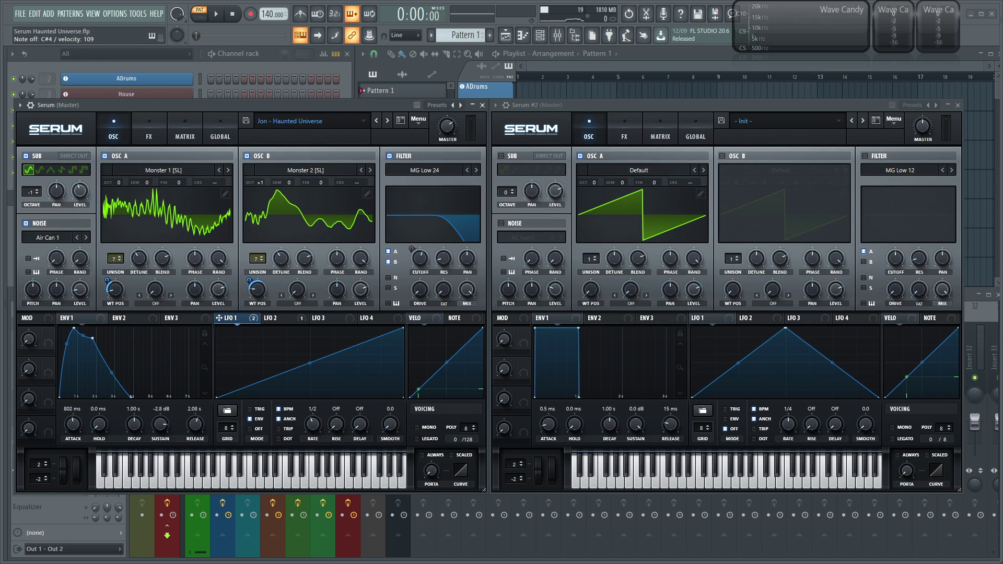
{"action": "left_click", "coordinate": [635, 106]}
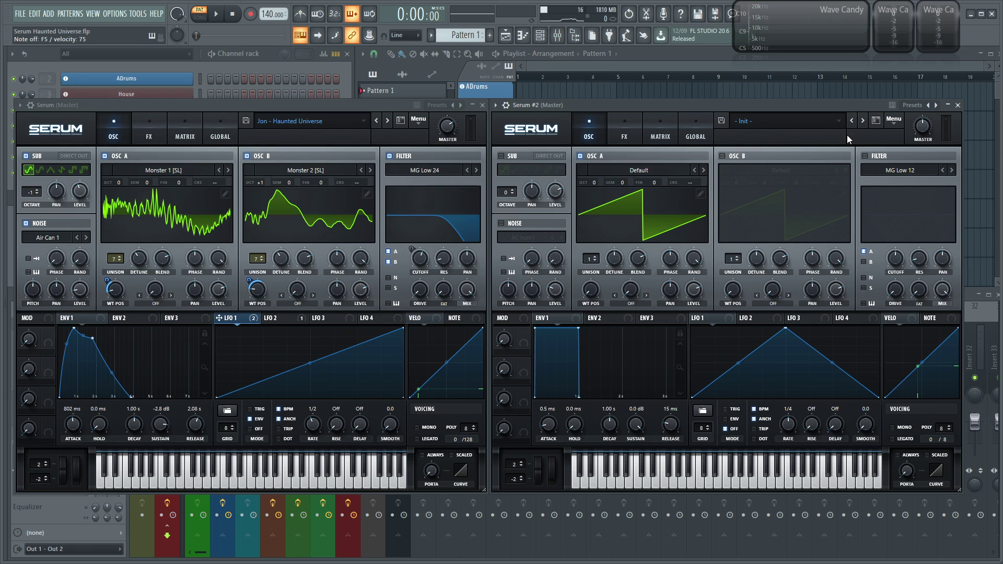
{"action": "left_click", "coordinate": [894, 120]}
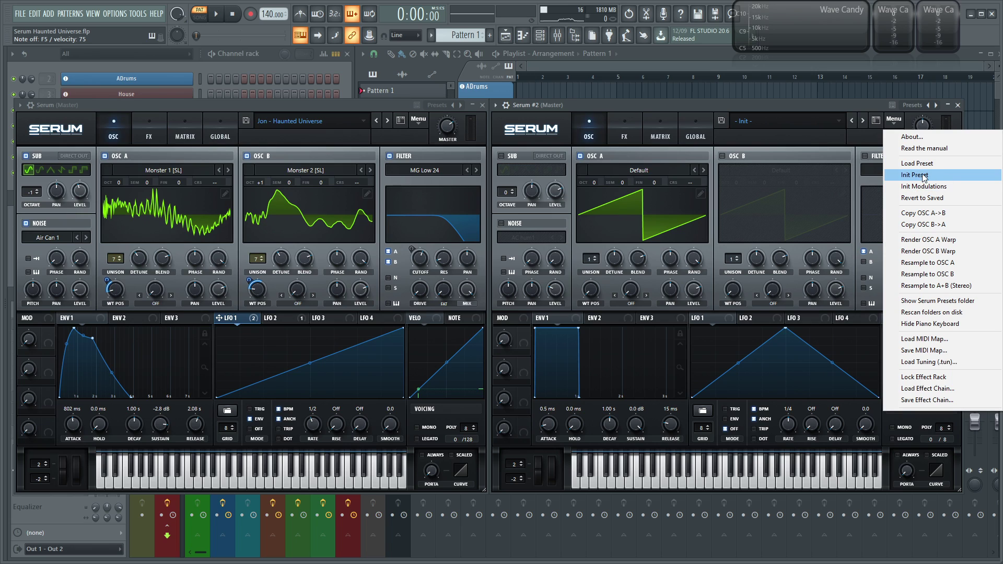
{"action": "left_click", "coordinate": [781, 114]}
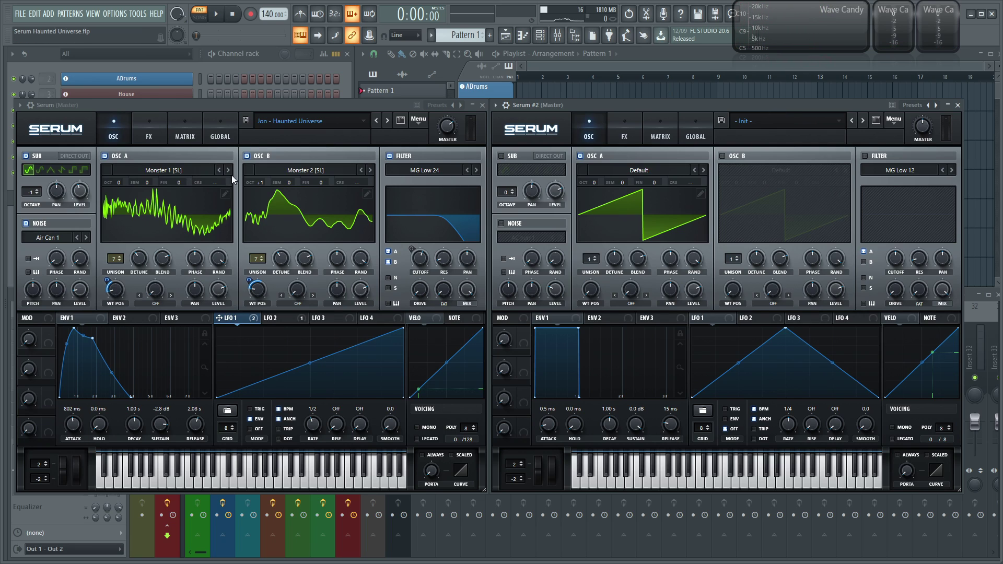
- Load the Spectral > Monster 1 [SL] wavetable into oscillator A
{"action": "left_click", "coordinate": [645, 170]}
{"action": "mouse_move", "coordinate": [634, 208]}
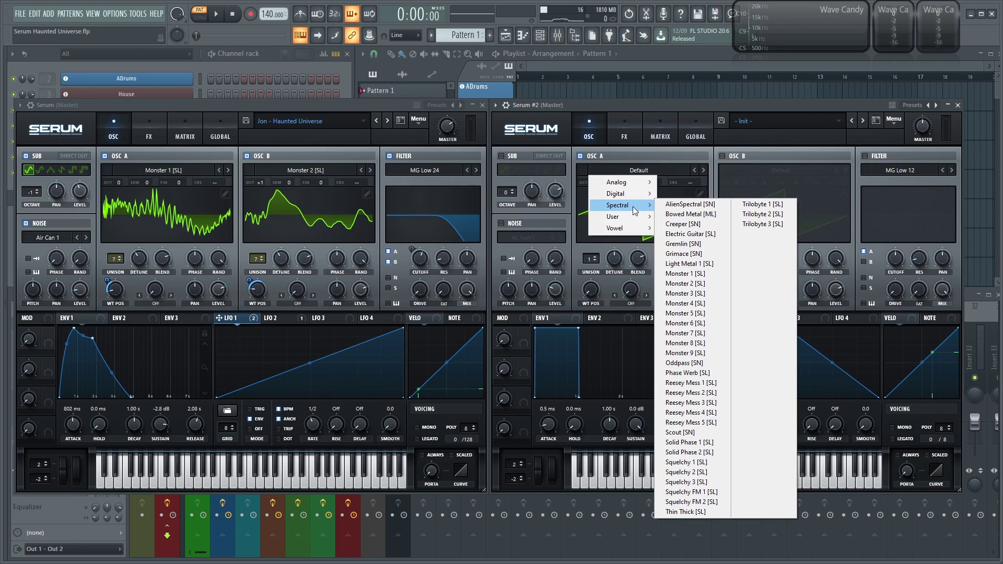
{"action": "left_click", "coordinate": [698, 274]}
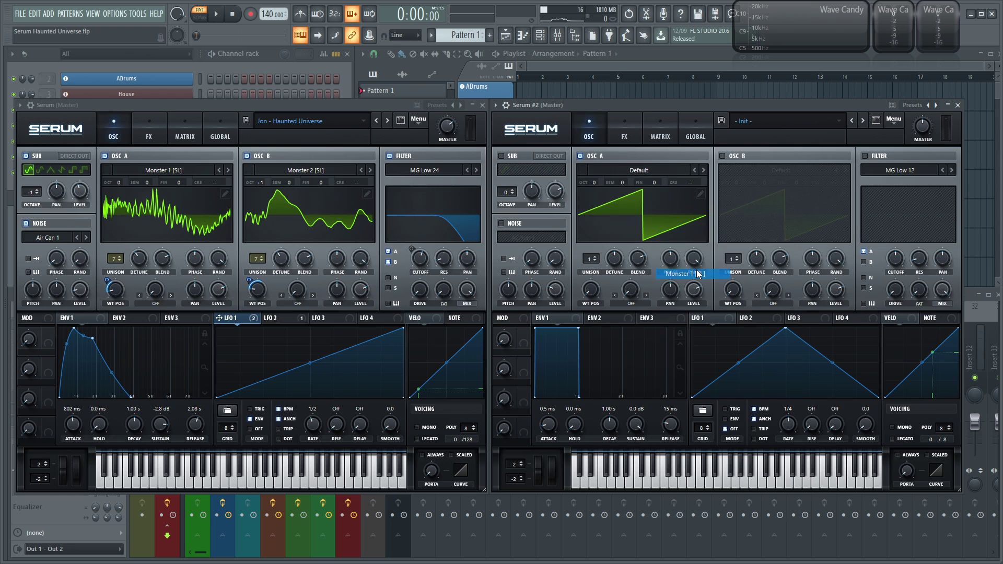
- Load Monster 2 [SL] into oscillator B, then switch oscillator B back off
{"action": "left_click", "coordinate": [739, 156]}
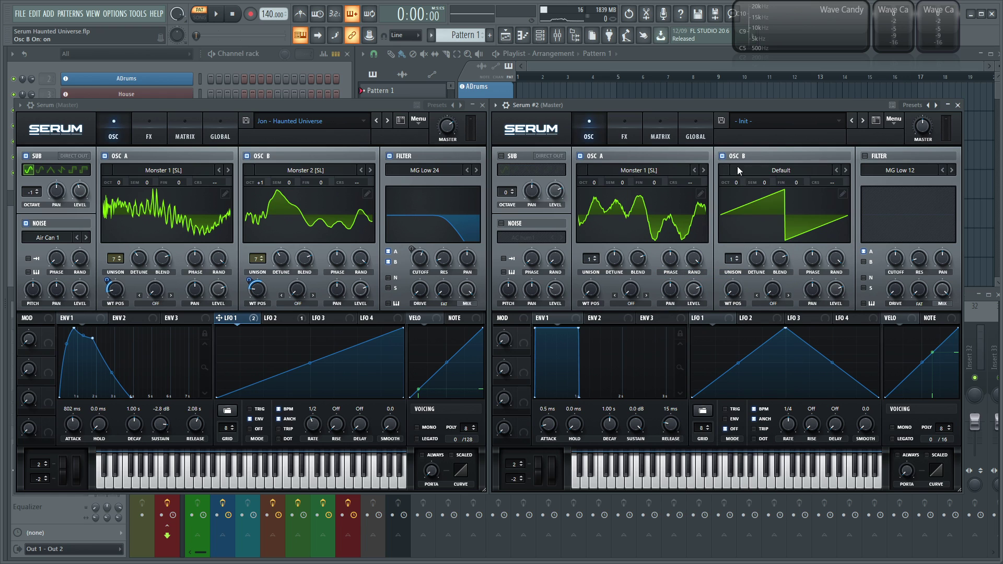
{"action": "left_click", "coordinate": [737, 170]}
{"action": "mouse_move", "coordinate": [763, 194]}
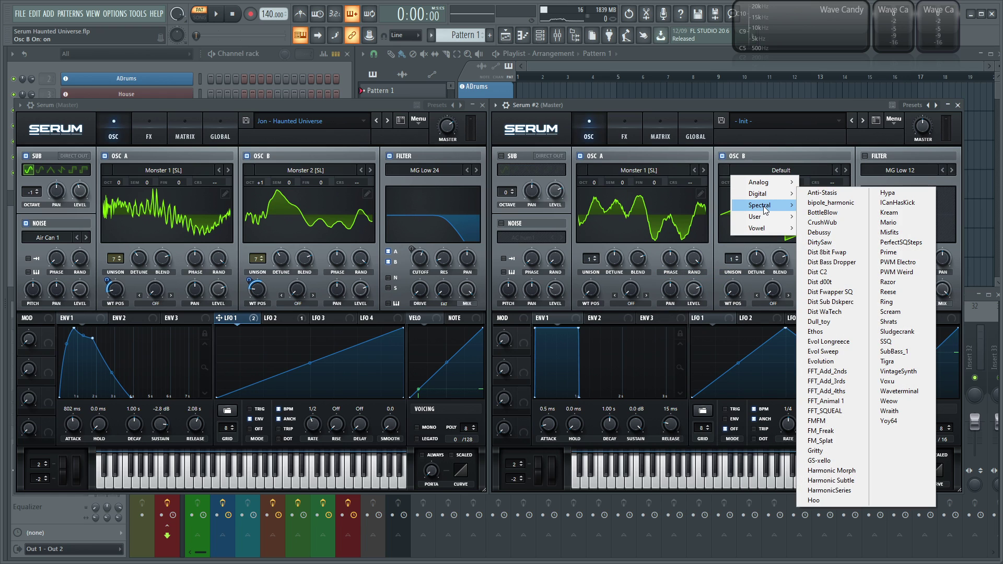
{"action": "left_click", "coordinate": [837, 287]}
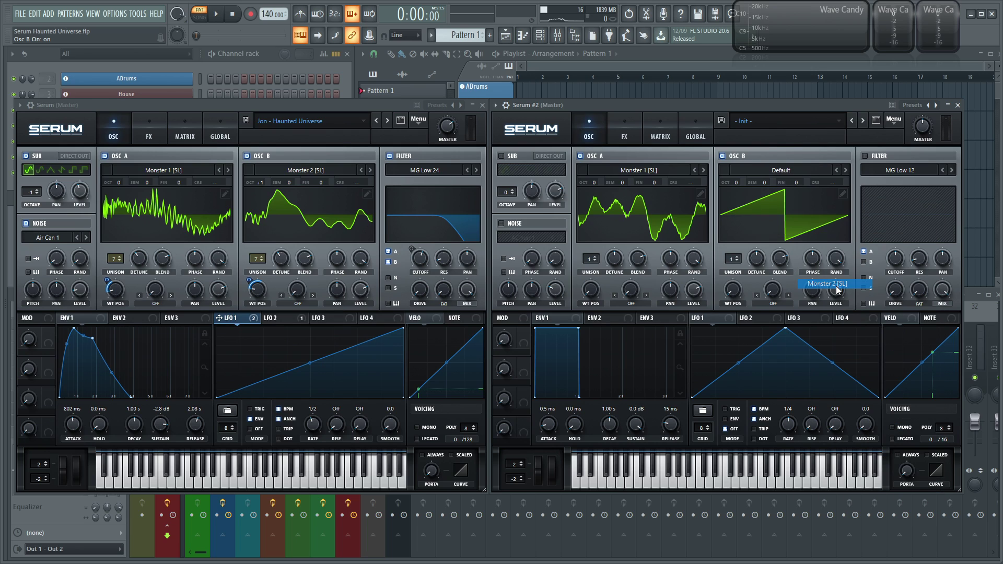
{"action": "left_click", "coordinate": [723, 159]}
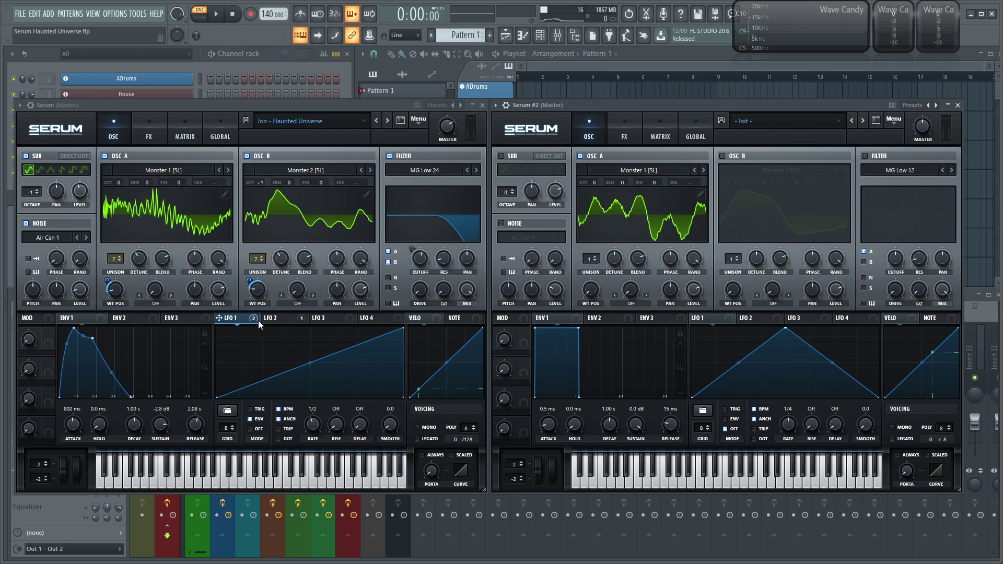
- Compare with the reference and reshape LFO 1 so its peak moves right
{"action": "left_click", "coordinate": [243, 321]}
{"action": "left_click", "coordinate": [699, 320]}
{"action": "left_click_drag", "start_coordinate": [785, 328], "coordinate": [807, 297]}
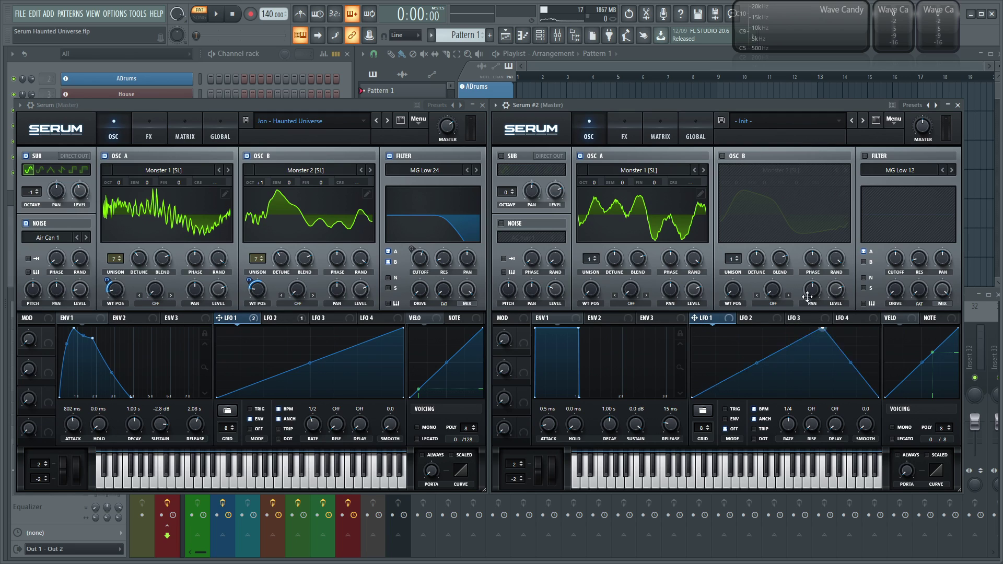
{"action": "key", "text": "ctrl+z"}
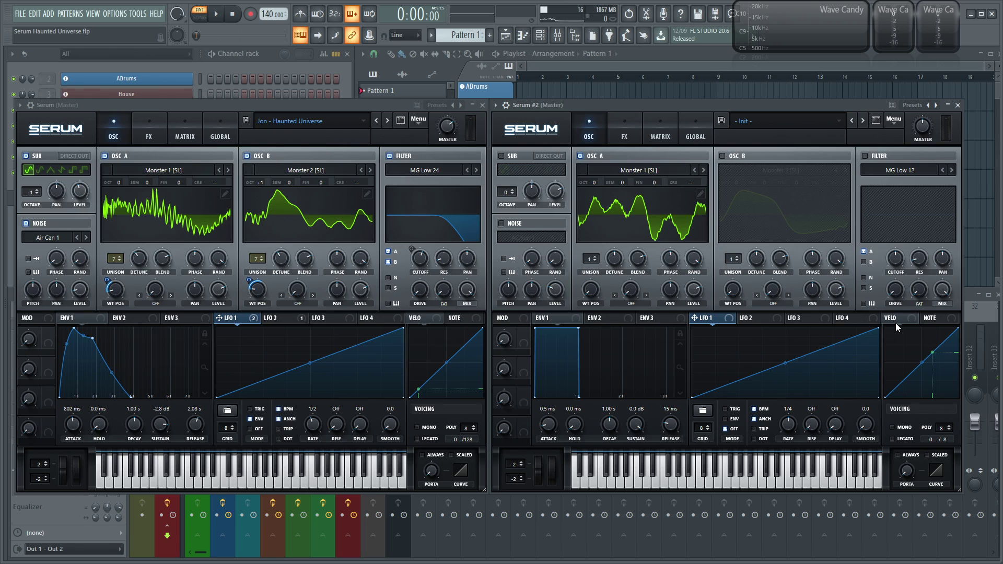
- Route LFO 1 to oscillator A's wavetable position, set to about 25
{"action": "left_click_drag", "start_coordinate": [695, 318], "coordinate": [590, 300]}
{"action": "mouse_move", "coordinate": [583, 278]}
{"action": "left_click_drag", "start_coordinate": [114, 294], "coordinate": [115, 291]}
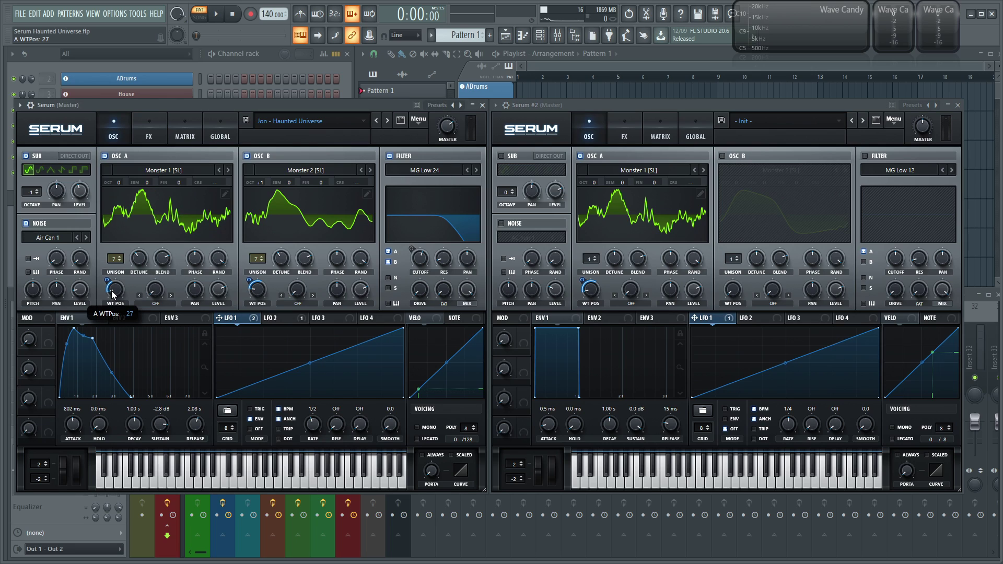
{"action": "left_click_drag", "start_coordinate": [585, 294], "coordinate": [582, 288]}
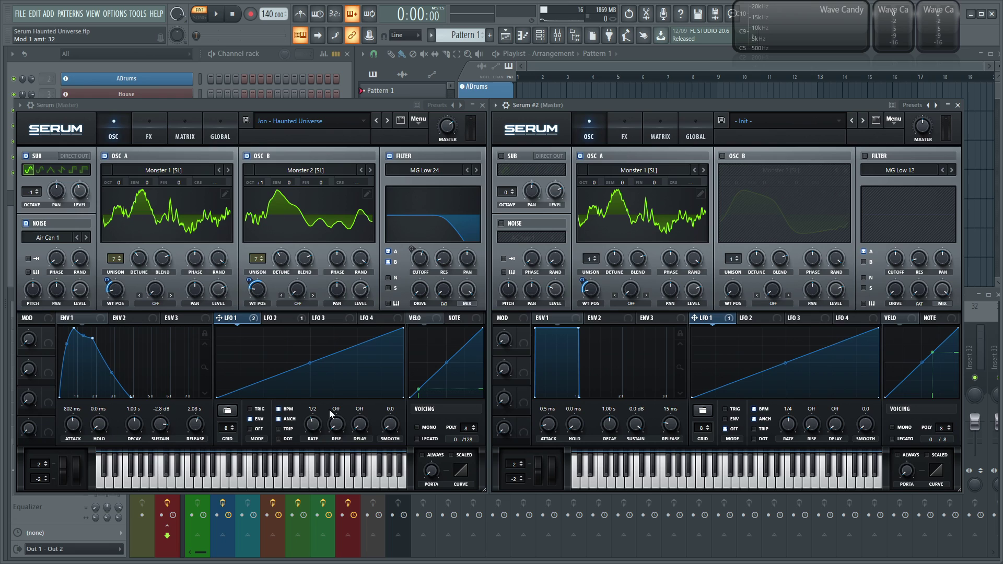
- Set LFO 1's rate to 1/2 and switch it to envelope mode
{"action": "left_click_drag", "start_coordinate": [787, 425], "coordinate": [788, 430]}
{"action": "left_click", "coordinate": [650, 114]}
{"action": "left_click", "coordinate": [586, 140]}
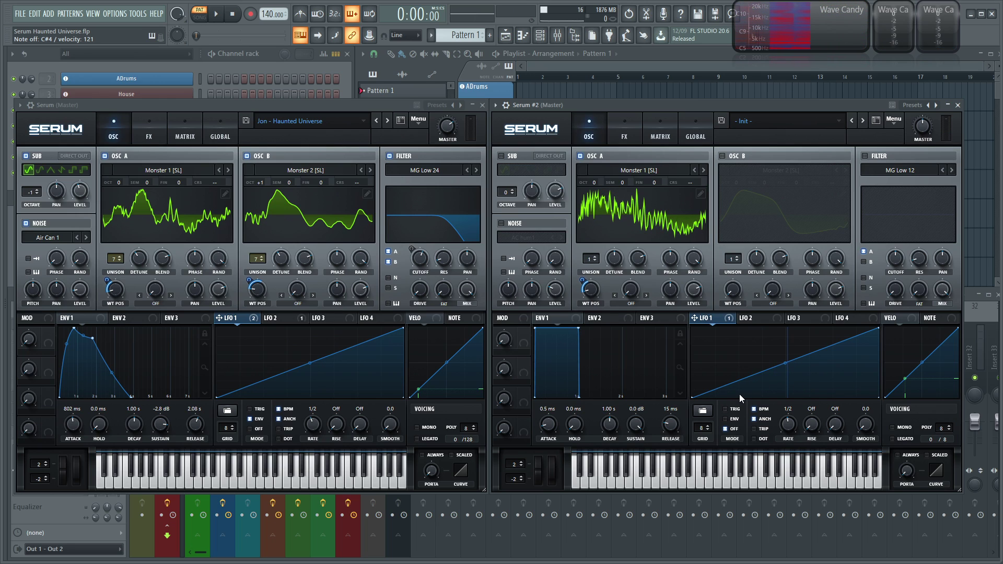
{"action": "left_click", "coordinate": [722, 420]}
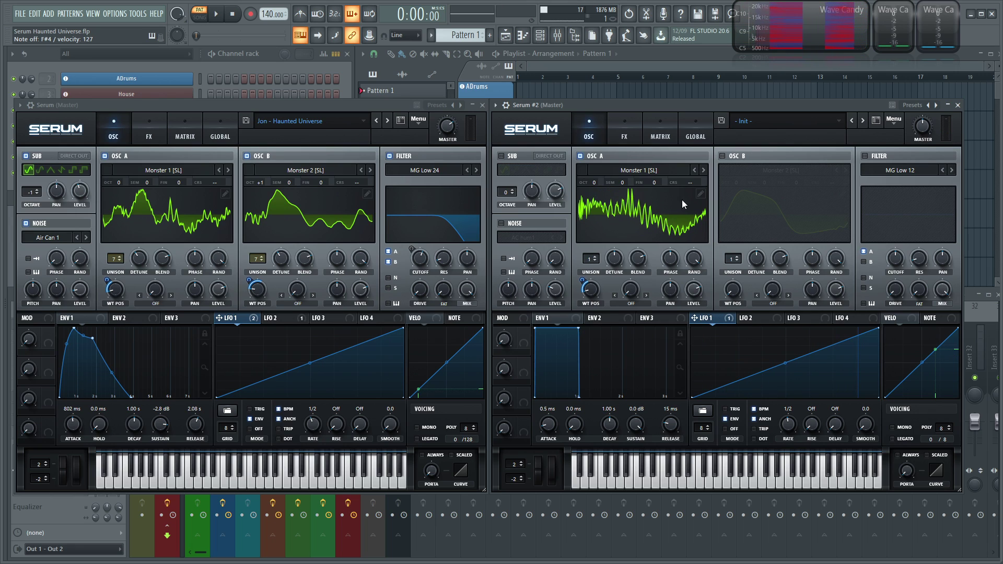
- Mute oscillator A, enable oscillator B, and check the reference's B wavetable position
{"action": "left_click", "coordinate": [579, 156]}
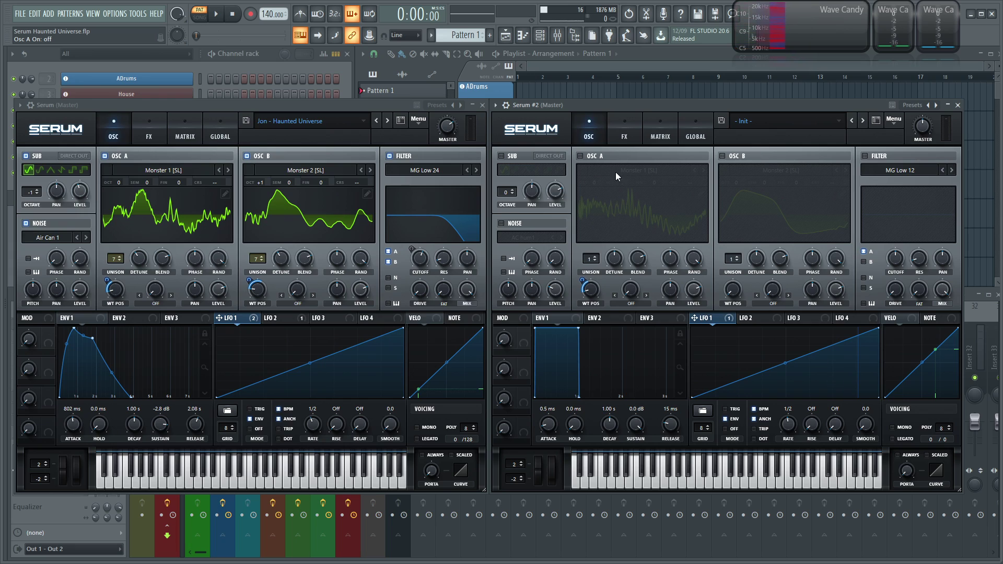
{"action": "left_click", "coordinate": [723, 156]}
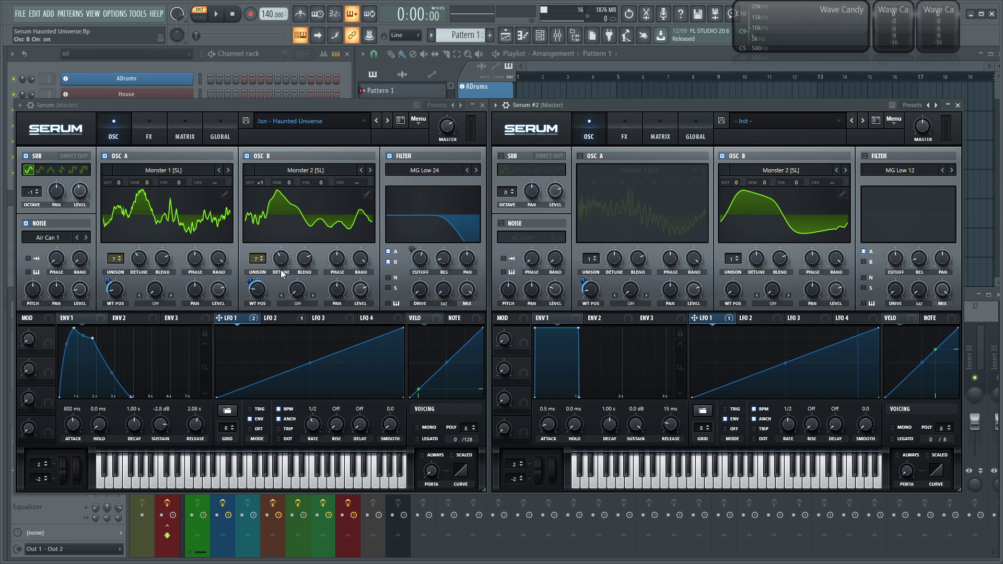
{"action": "mouse_move", "coordinate": [252, 287]}
{"action": "left_click_drag", "start_coordinate": [258, 287], "coordinate": [258, 277]}
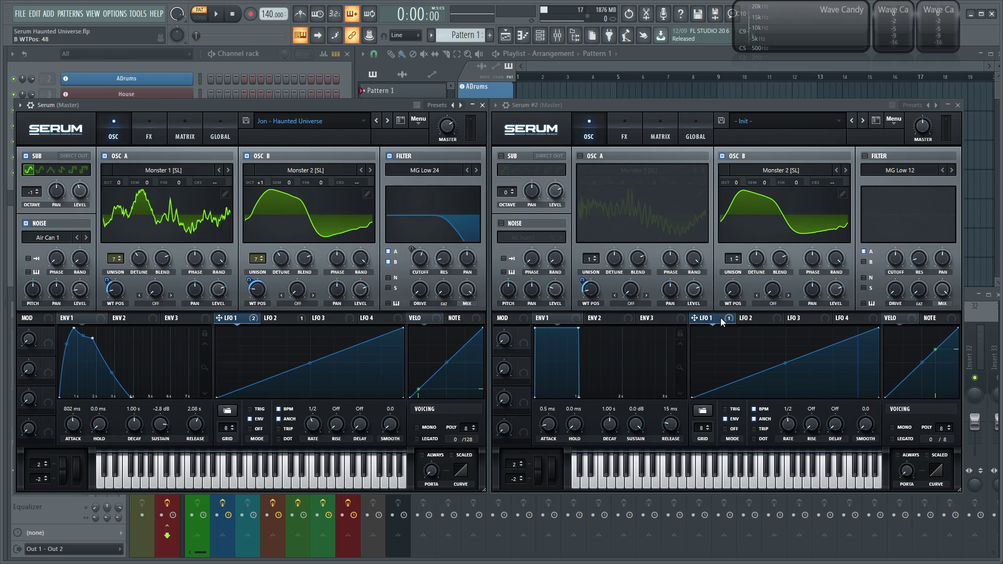
- Route LFO 1 to oscillator B's wavetable position, set to 48 with 37 modulation depth
{"action": "left_click_drag", "start_coordinate": [726, 320], "coordinate": [736, 293]}
{"action": "mouse_move", "coordinate": [734, 287]}
{"action": "left_click_drag", "start_coordinate": [733, 286], "coordinate": [734, 267]}
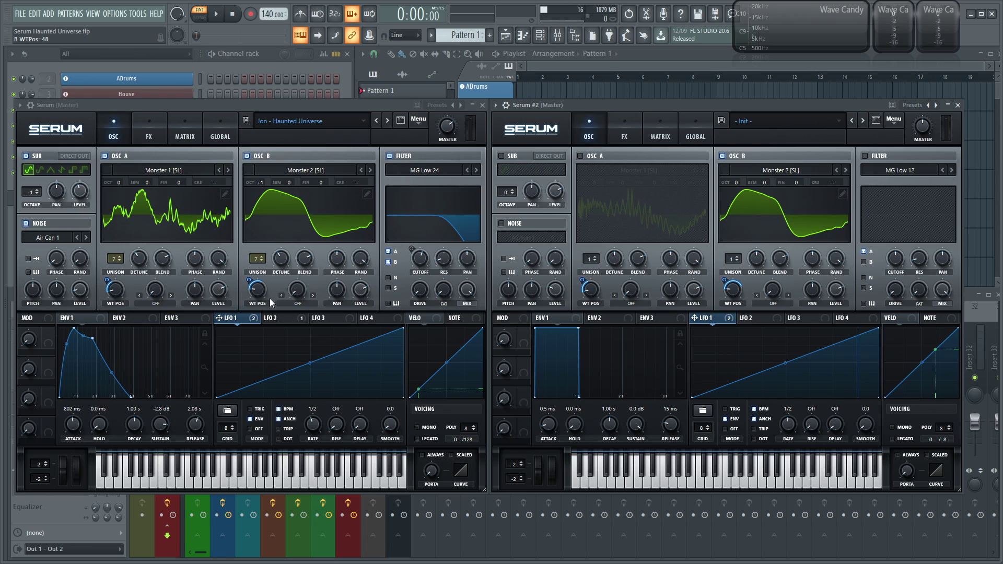
{"action": "mouse_move", "coordinate": [258, 289]}
{"action": "left_click_drag", "start_coordinate": [725, 281], "coordinate": [724, 290]}
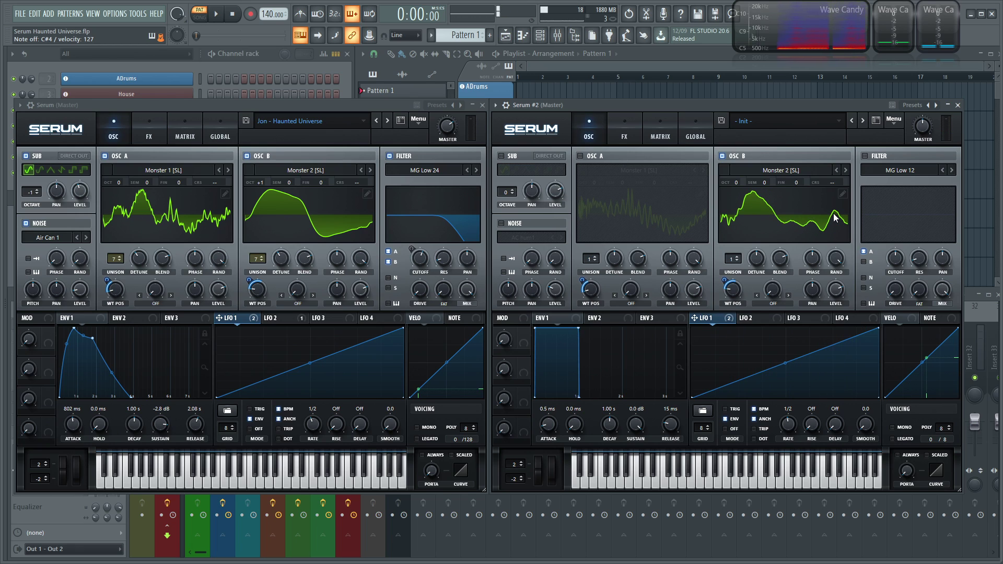
- Re-enable oscillator A, turn on the filter with oscillator B routed, and choose MG Low 24
{"action": "left_click", "coordinate": [580, 156]}
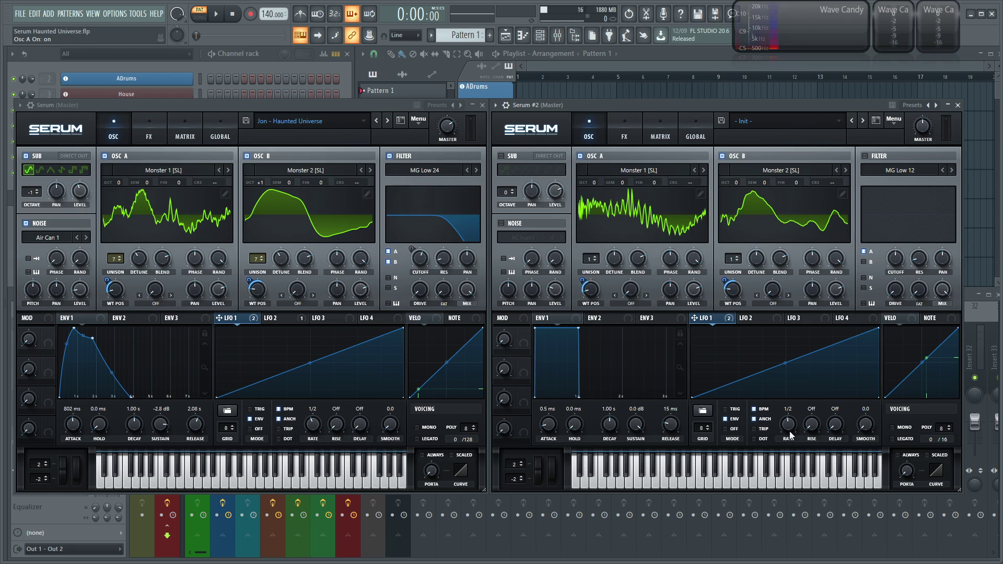
{"action": "left_click", "coordinate": [865, 156]}
{"action": "left_click", "coordinate": [863, 262]}
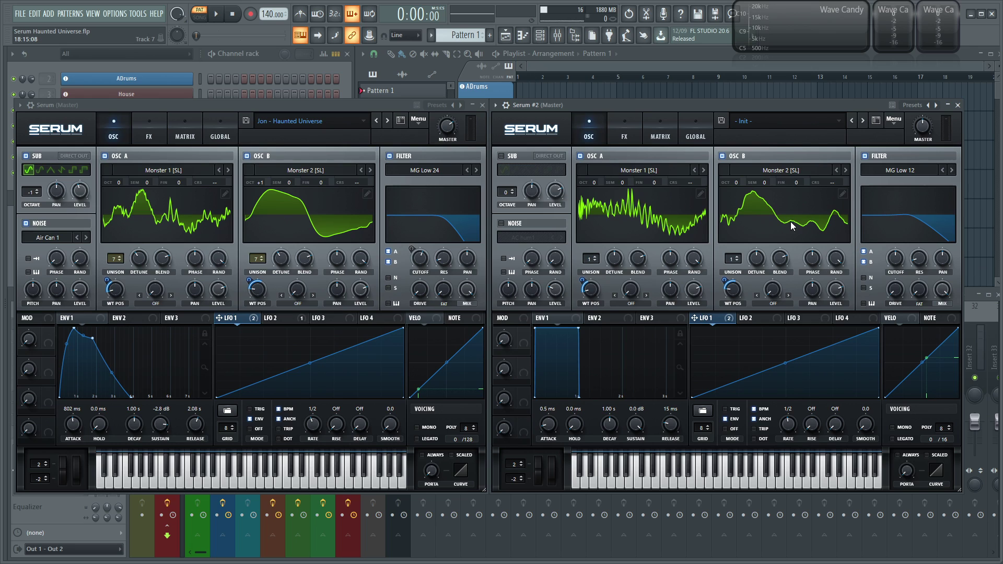
{"action": "left_click", "coordinate": [887, 172]}
{"action": "mouse_move", "coordinate": [890, 181]}
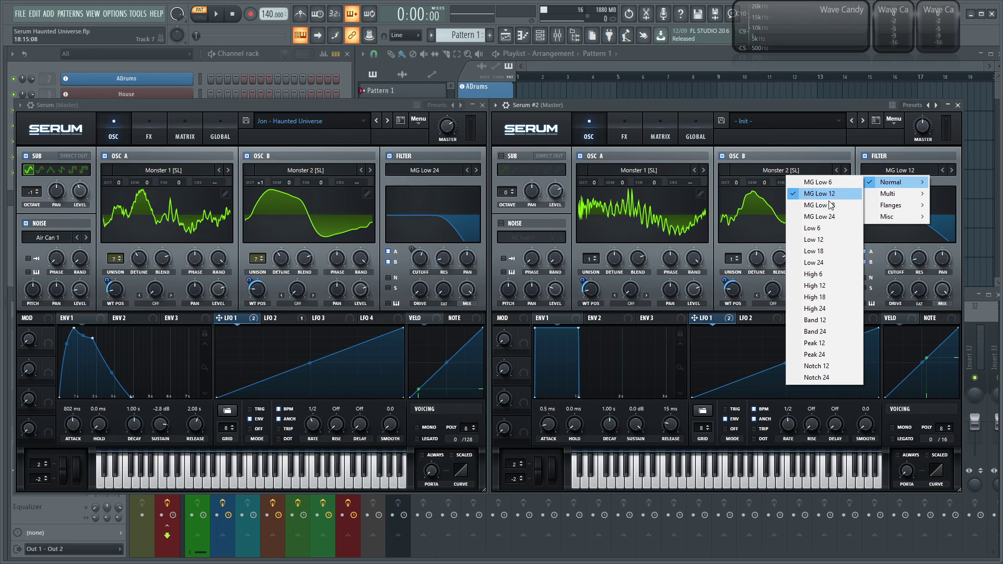
{"action": "left_click", "coordinate": [832, 218]}
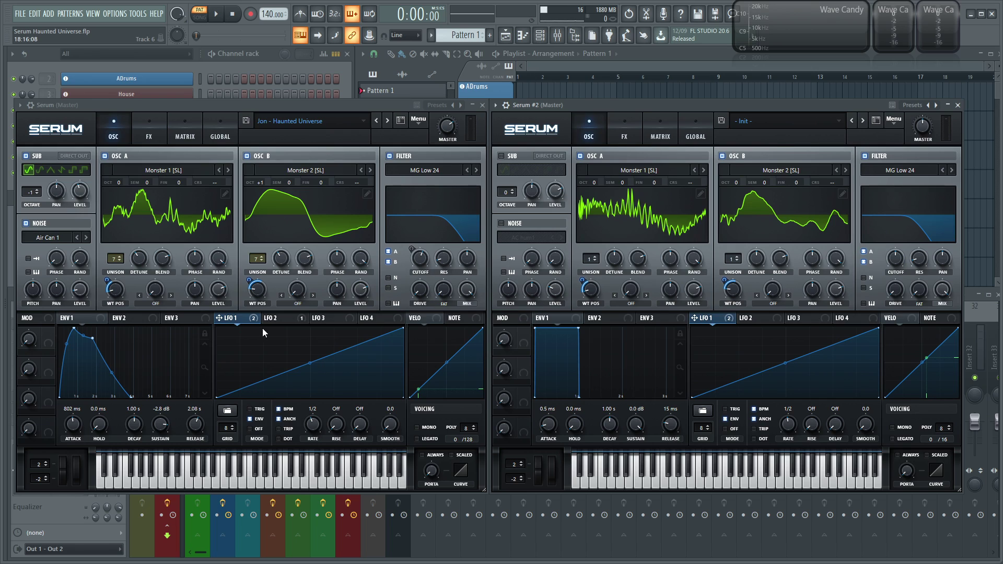
- Make LFO 2 a rising ramp at a 2-bar rate modulating the filter cutoff
{"action": "left_click", "coordinate": [280, 320]}
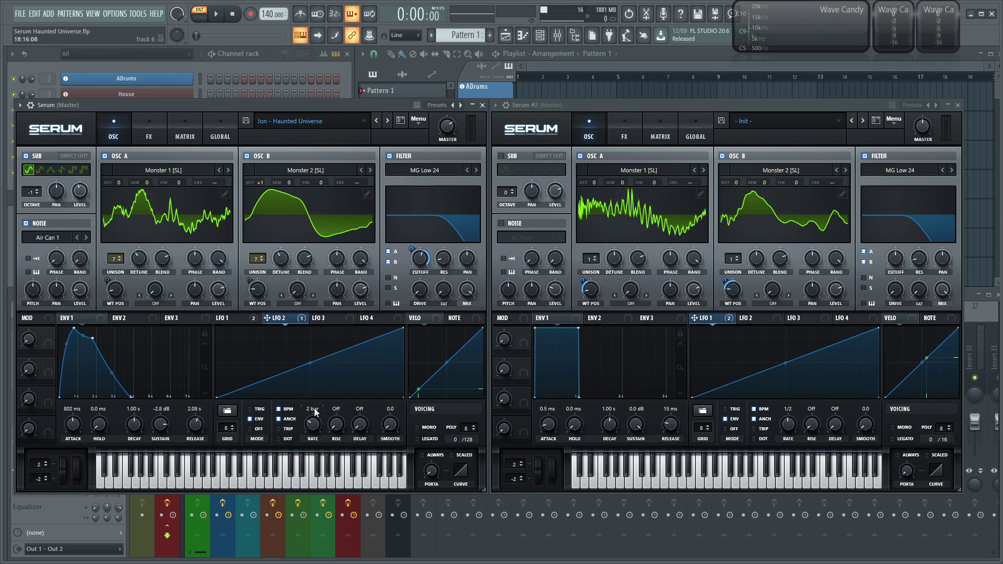
{"action": "left_click", "coordinate": [235, 318]}
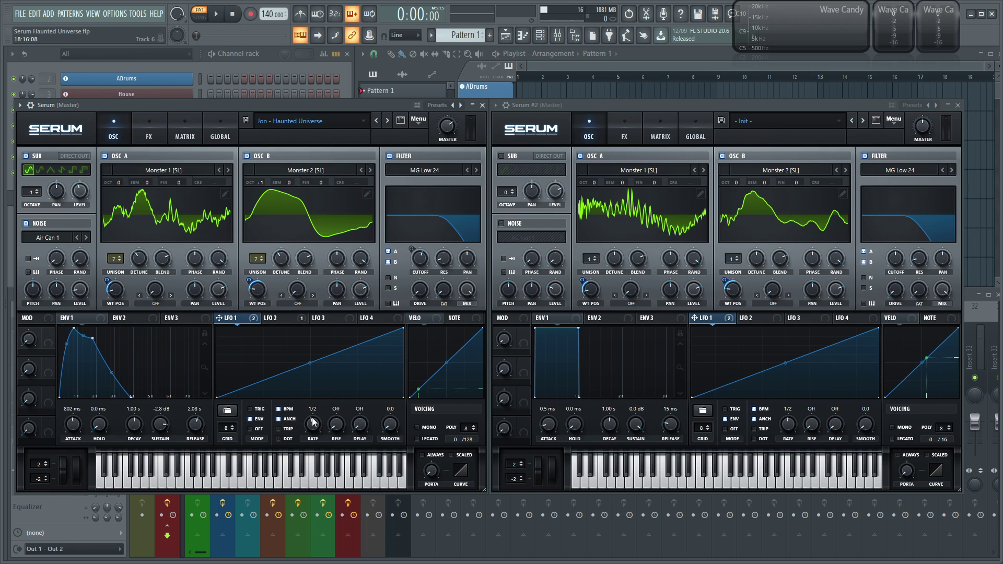
{"action": "left_click", "coordinate": [270, 319]}
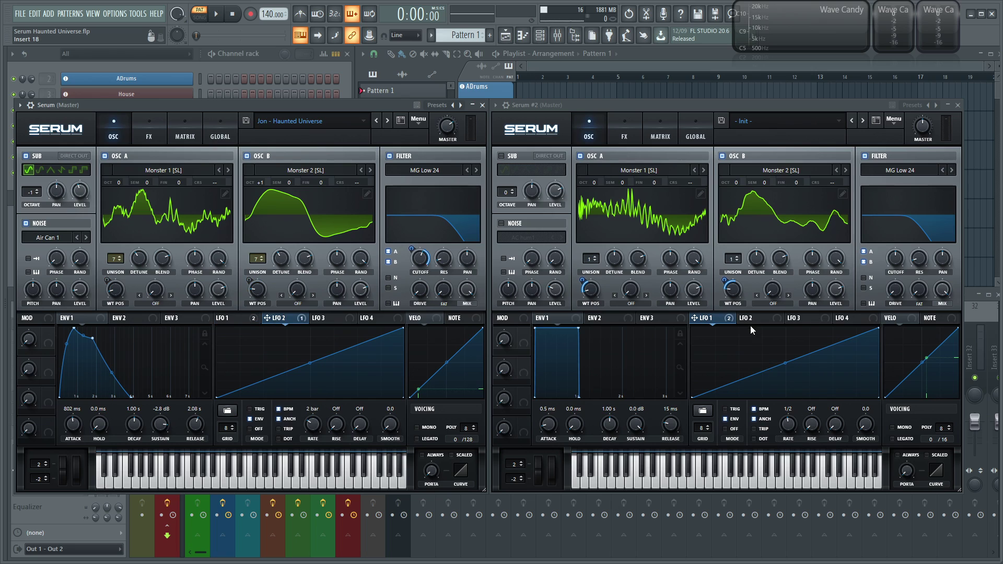
{"action": "left_click", "coordinate": [750, 318]}
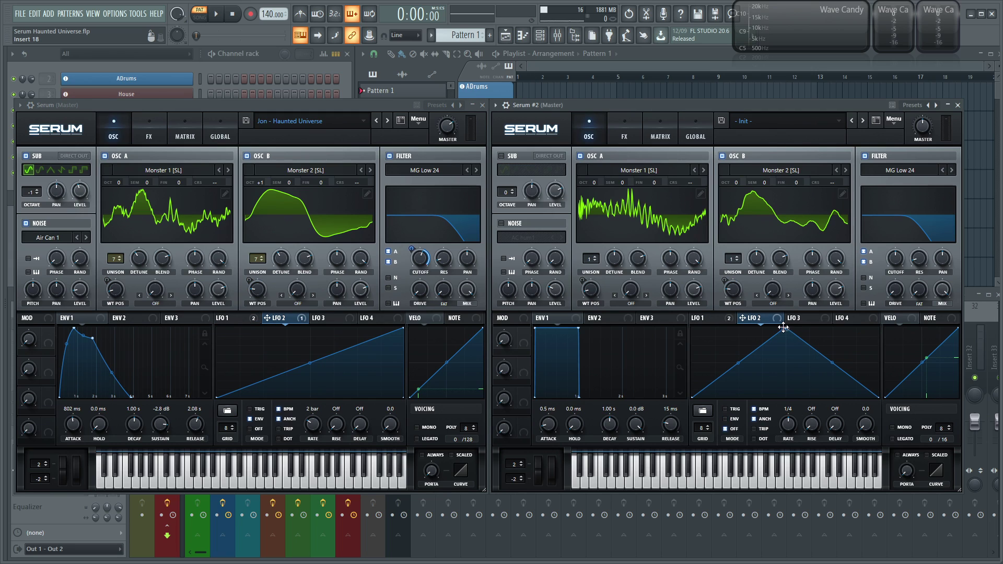
{"action": "left_click_drag", "start_coordinate": [786, 328], "coordinate": [878, 329]}
{"action": "left_click_drag", "start_coordinate": [758, 323], "coordinate": [896, 258]}
{"action": "left_click_drag", "start_coordinate": [790, 426], "coordinate": [798, 458]}
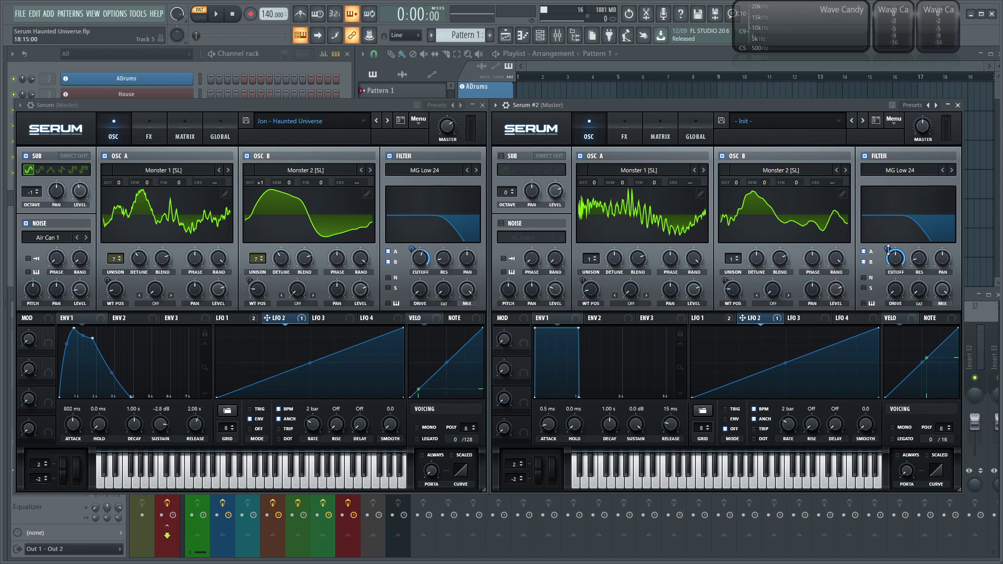
- Lower the filter cutoff to 943 Hz and switch LFO 2 to envelope mode
{"action": "mouse_move", "coordinate": [899, 264]}
{"action": "left_mouse_down"}
{"action": "mouse_move", "coordinate": [900, 256]}
{"action": "mouse_move", "coordinate": [886, 283]}
{"action": "mouse_move", "coordinate": [892, 254]}
{"action": "left_mouse_up"}
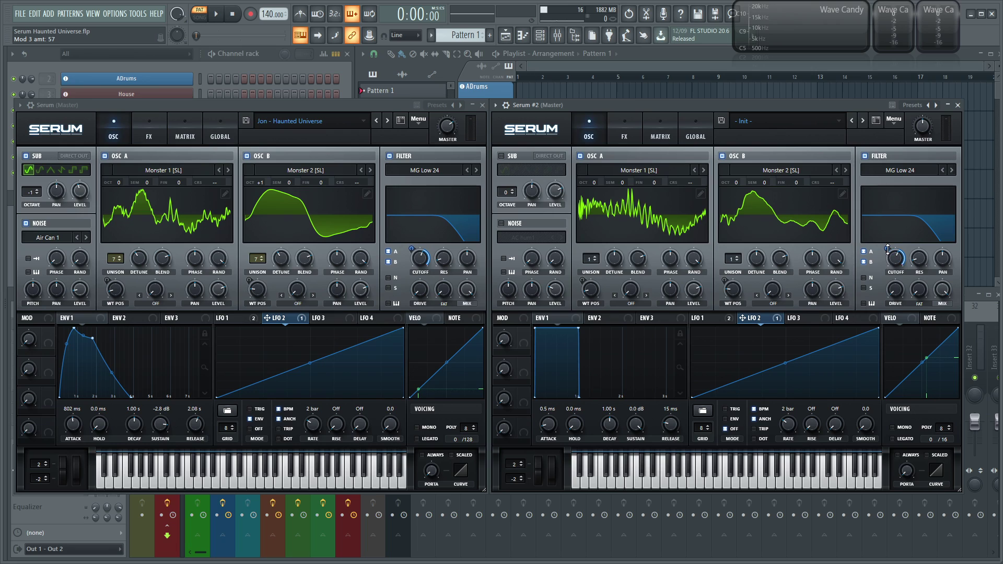
{"action": "left_click_drag", "start_coordinate": [897, 259], "coordinate": [897, 257]}
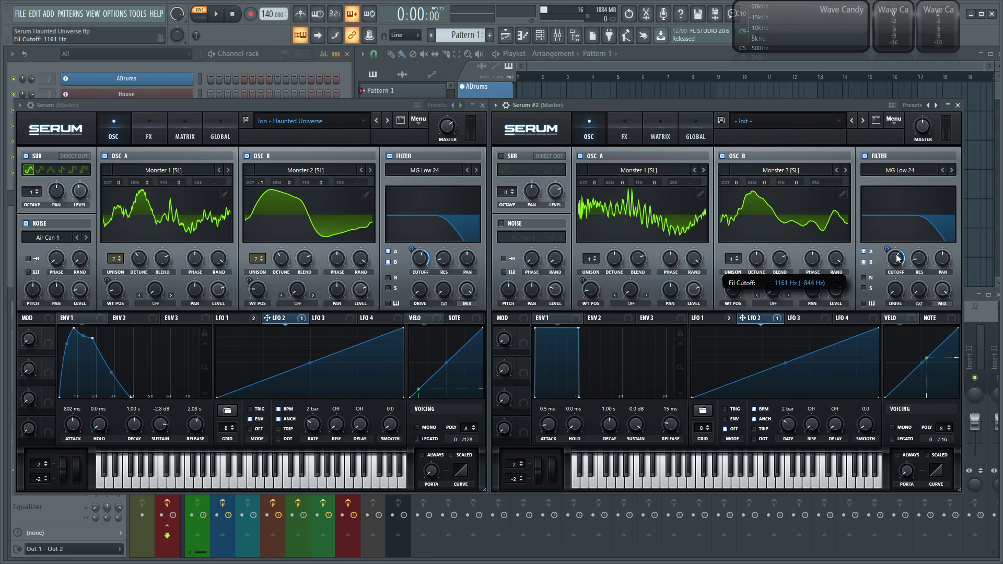
{"action": "left_click_drag", "start_coordinate": [897, 257], "coordinate": [897, 262]}
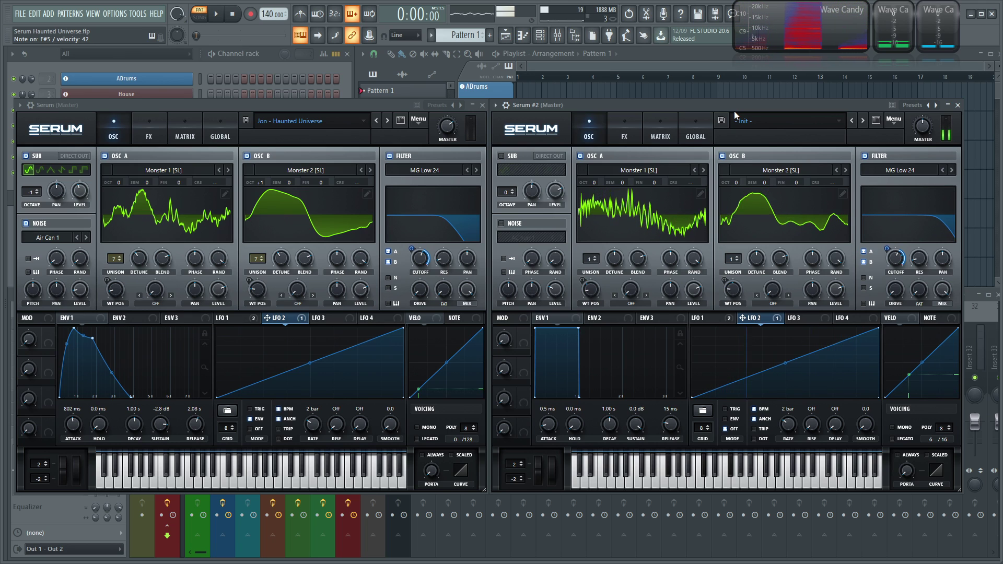
{"action": "left_click", "coordinate": [734, 420]}
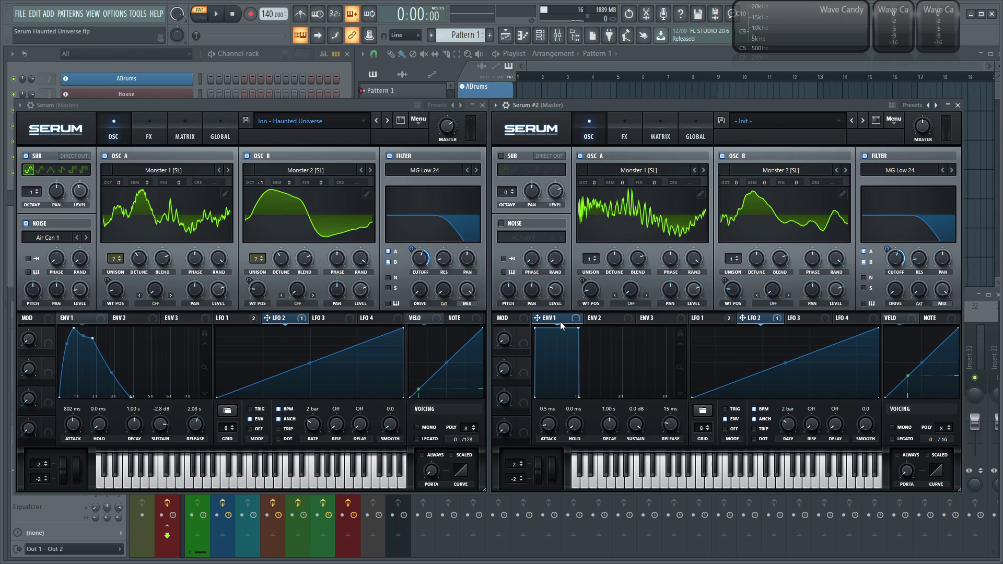
- Set ENV 1 to 802 ms convex attack, -2.8 dB sustain and 2.16 s release
{"action": "left_click_drag", "start_coordinate": [549, 424], "coordinate": [563, 396]}
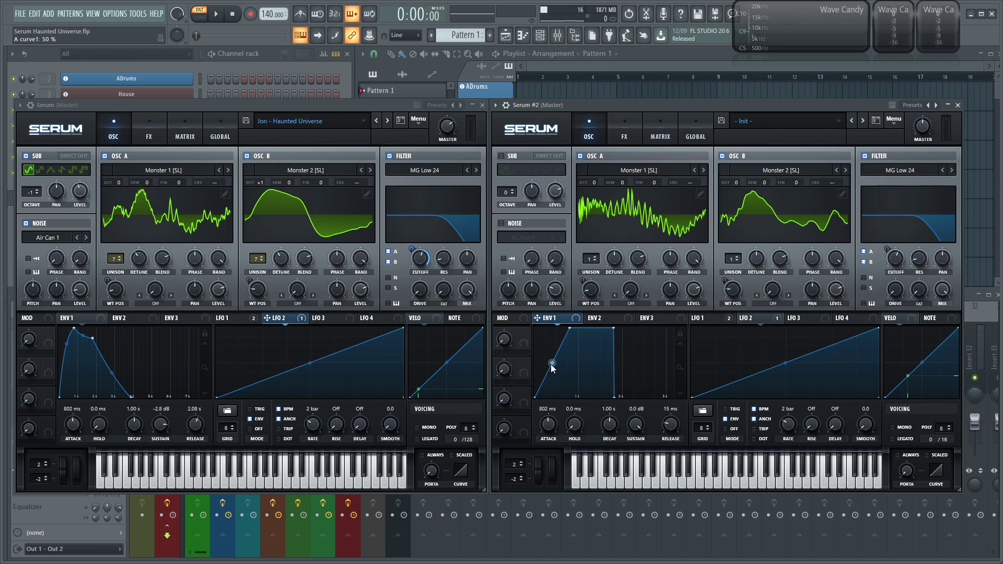
{"action": "left_click_drag", "start_coordinate": [552, 364], "coordinate": [555, 357]}
{"action": "left_click_drag", "start_coordinate": [680, 367], "coordinate": [667, 366]}
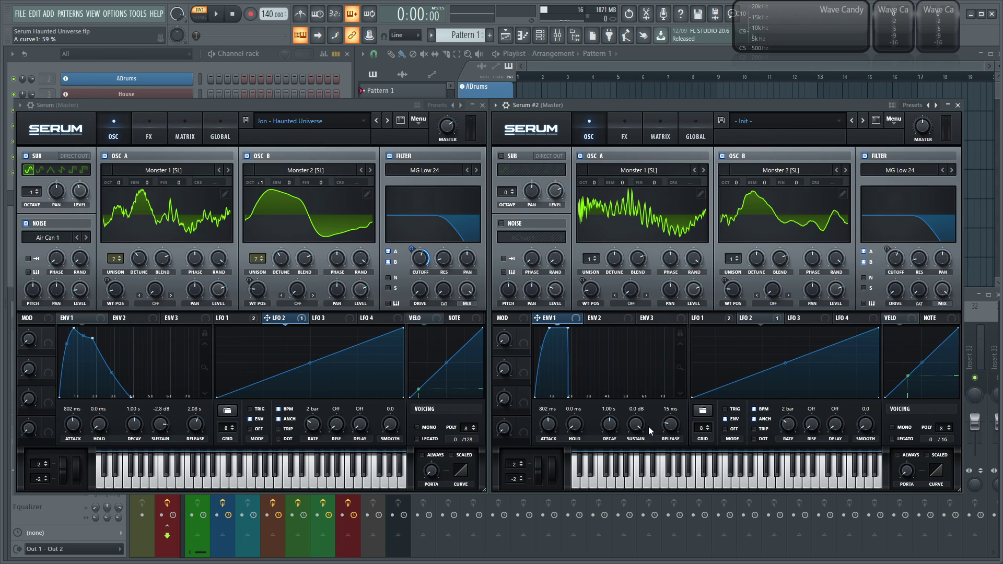
{"action": "left_click_drag", "start_coordinate": [641, 427], "coordinate": [676, 385]}
{"action": "left_click_drag", "start_coordinate": [588, 389], "coordinate": [595, 376]}
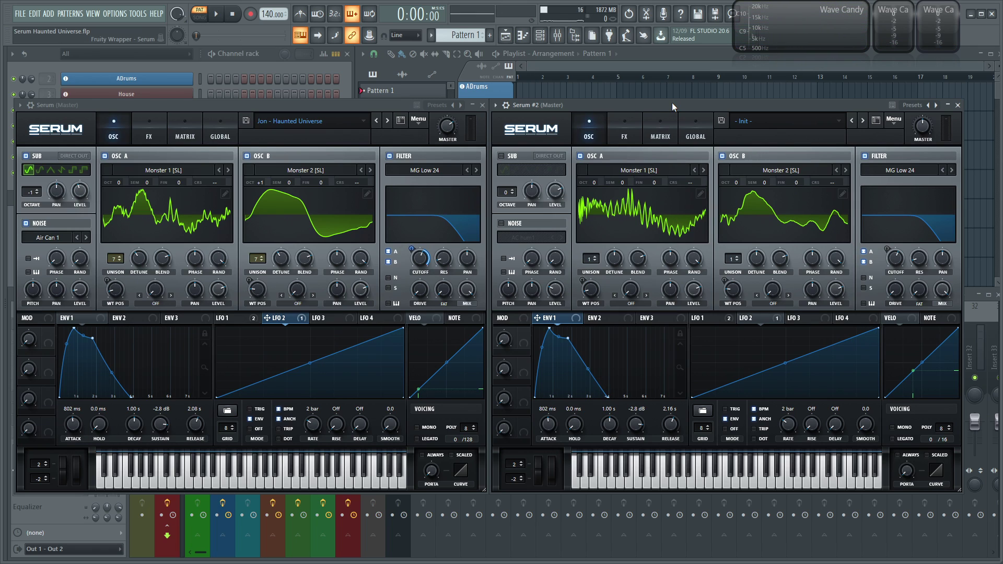
- Give oscillators A and B 7 unison voices each with added detune
{"action": "left_click_drag", "start_coordinate": [584, 260], "coordinate": [590, 210]}
{"action": "left_click_drag", "start_coordinate": [733, 259], "coordinate": [736, 212]}
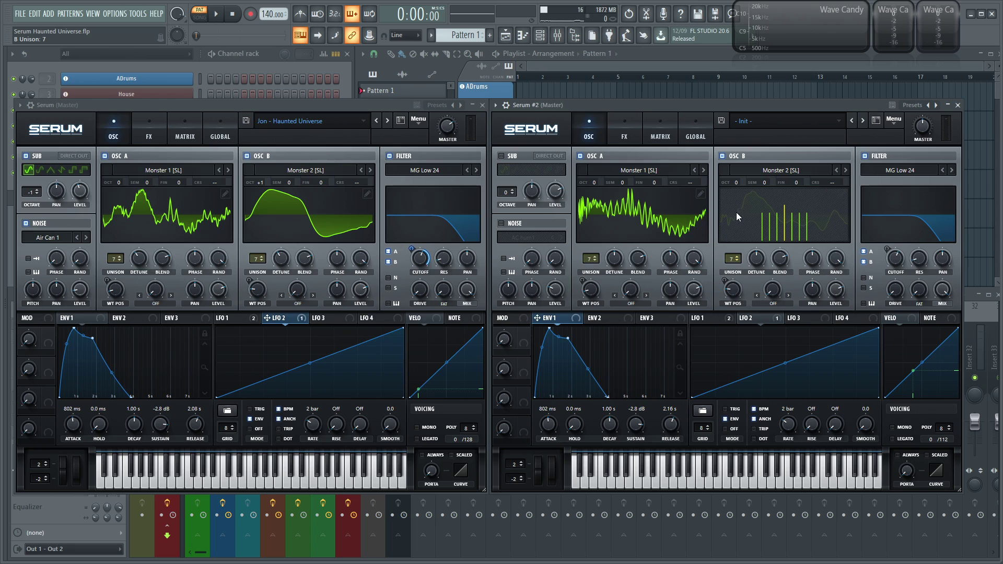
{"action": "left_click_drag", "start_coordinate": [756, 258], "coordinate": [756, 249]}
{"action": "left_click_drag", "start_coordinate": [620, 271], "coordinate": [617, 269]}
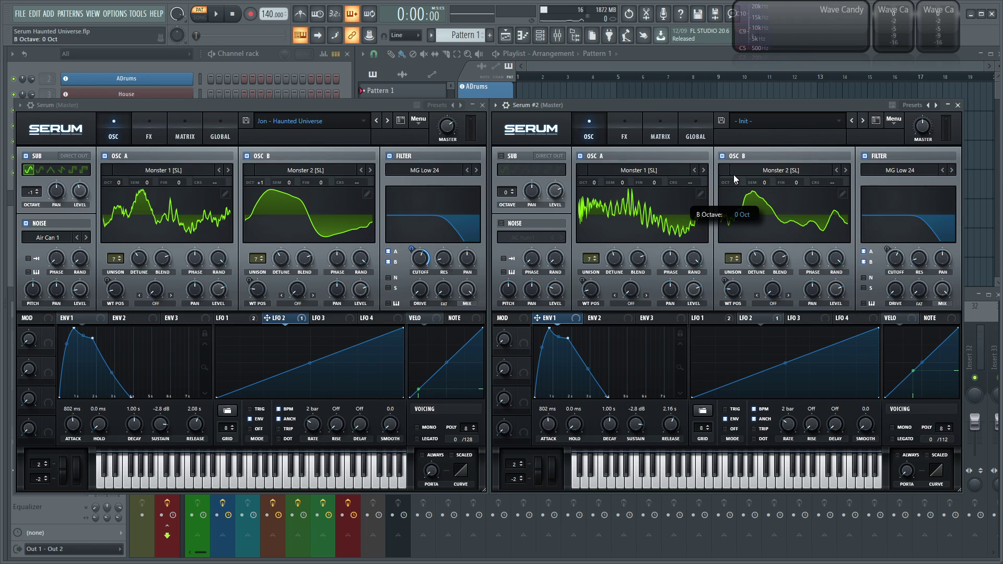
- Raise oscillator B an octave and enable the sub oscillator one octave down at about 60%
{"action": "scroll", "coordinate": [733, 171], "scroll_direction": "up", "scroll_amount": 1}
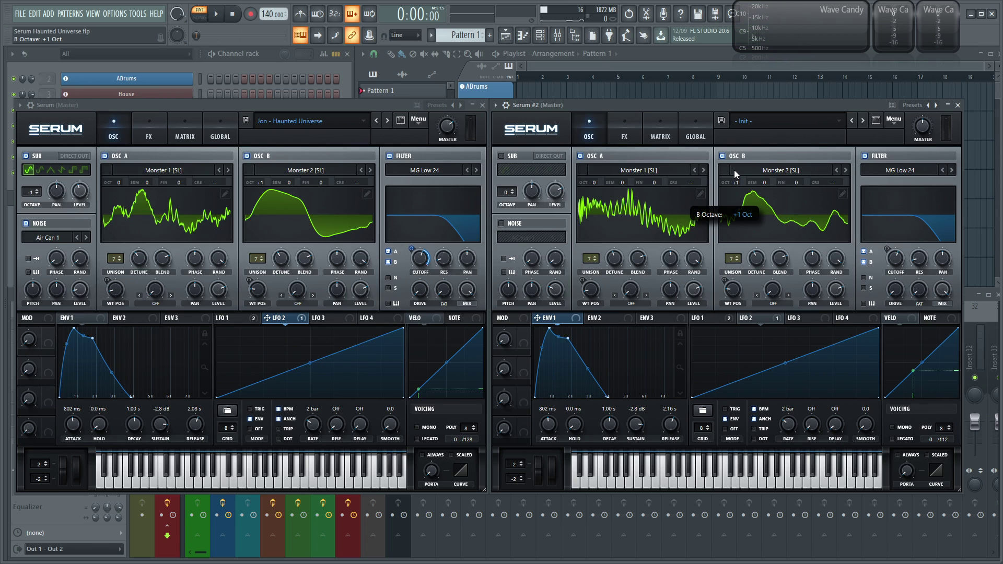
{"action": "left_click", "coordinate": [501, 156]}
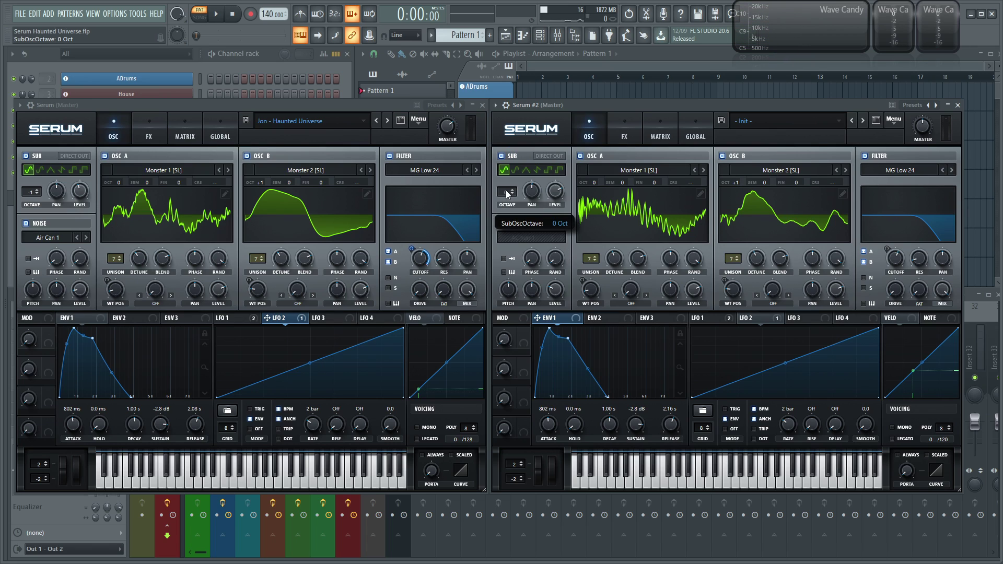
{"action": "scroll", "coordinate": [507, 193], "scroll_direction": "down", "scroll_amount": 1}
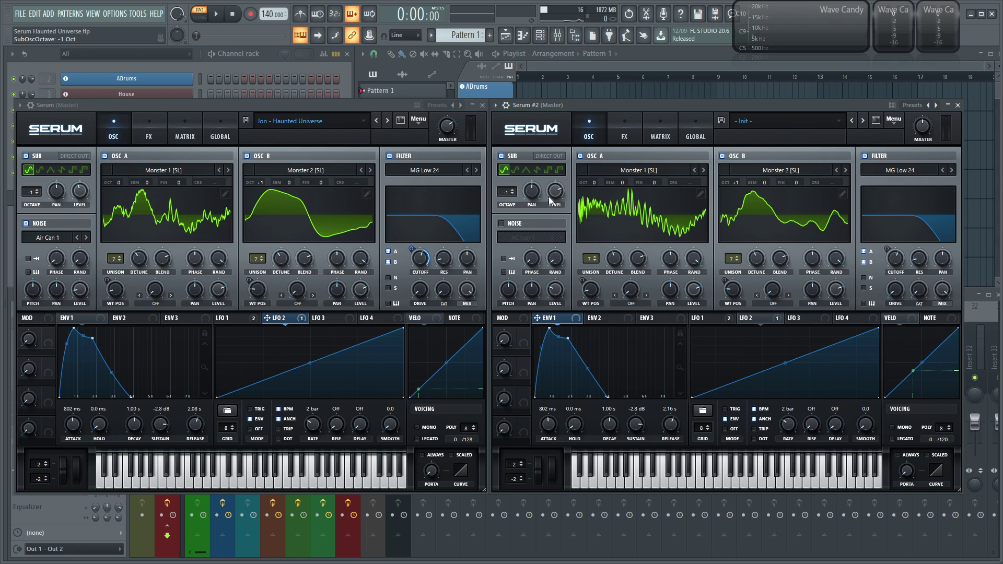
{"action": "left_click_drag", "start_coordinate": [551, 200], "coordinate": [574, 242]}
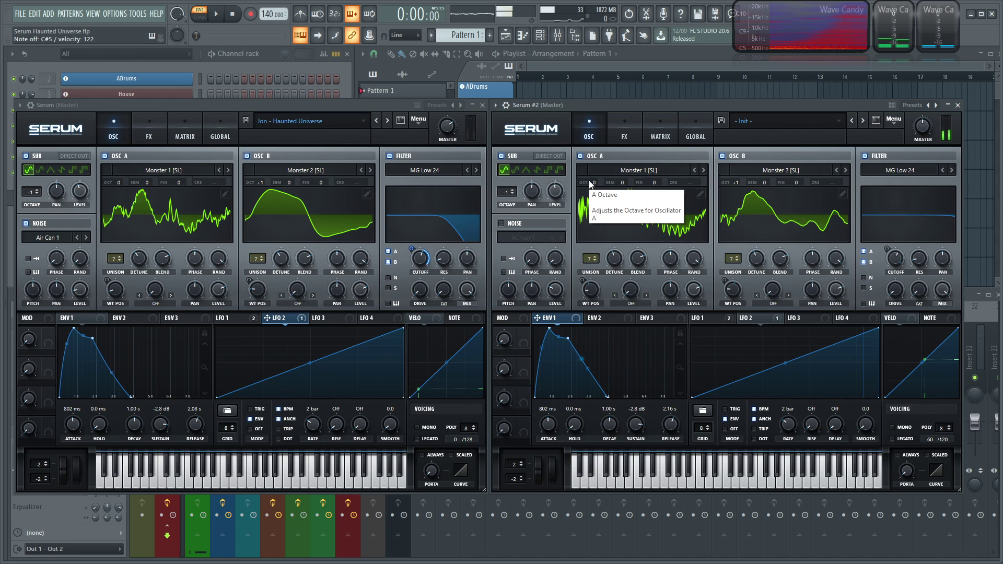
- Show the FX page in the second Serum and in the reference Serum
{"action": "left_click", "coordinate": [631, 125]}
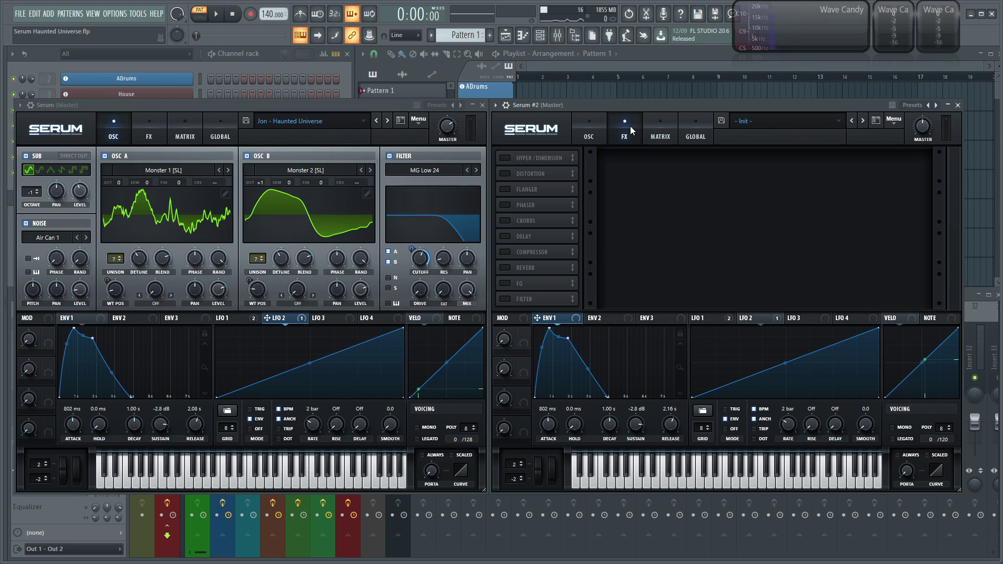
{"action": "left_click", "coordinate": [600, 125]}
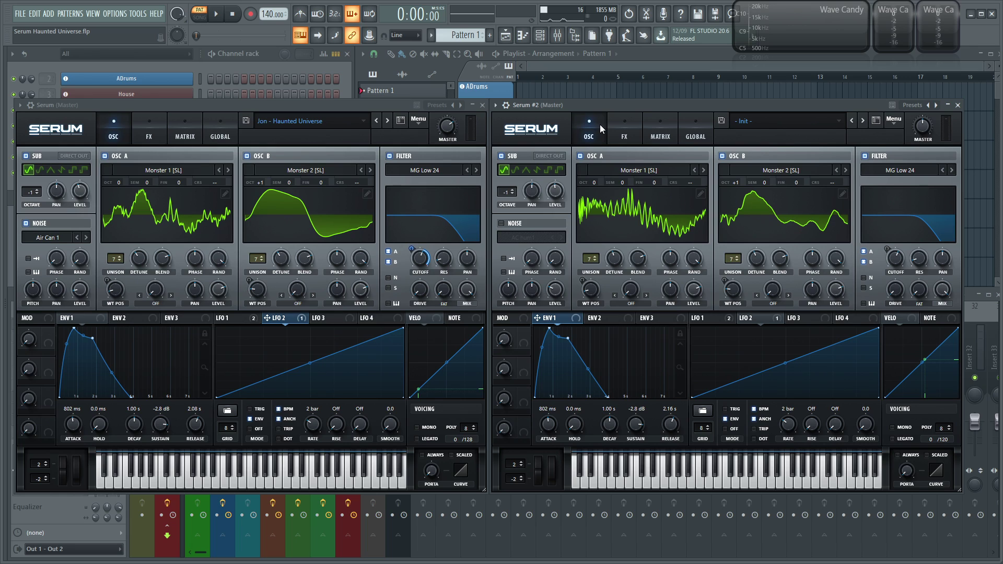
{"action": "left_click", "coordinate": [629, 132]}
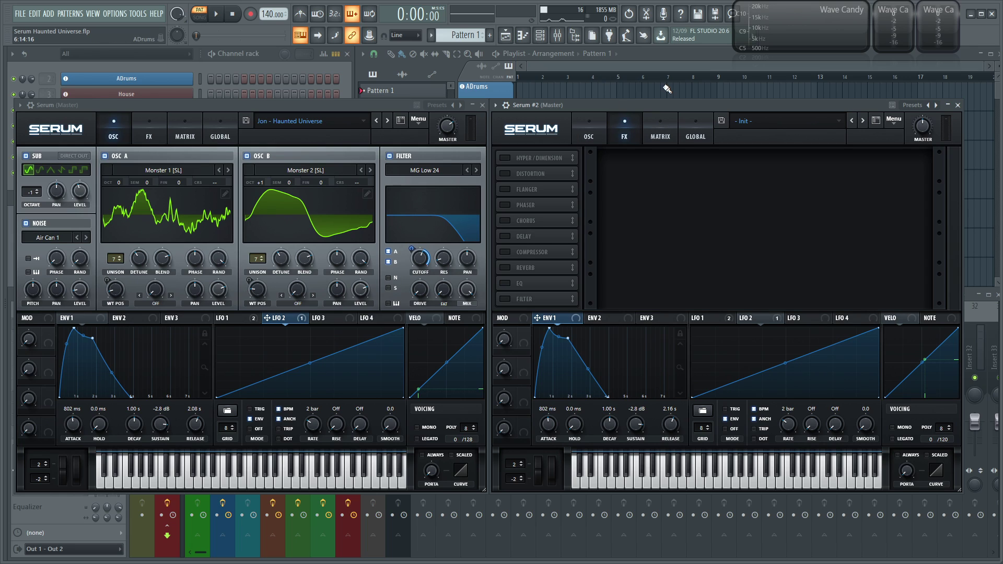
{"action": "left_click", "coordinate": [150, 132]}
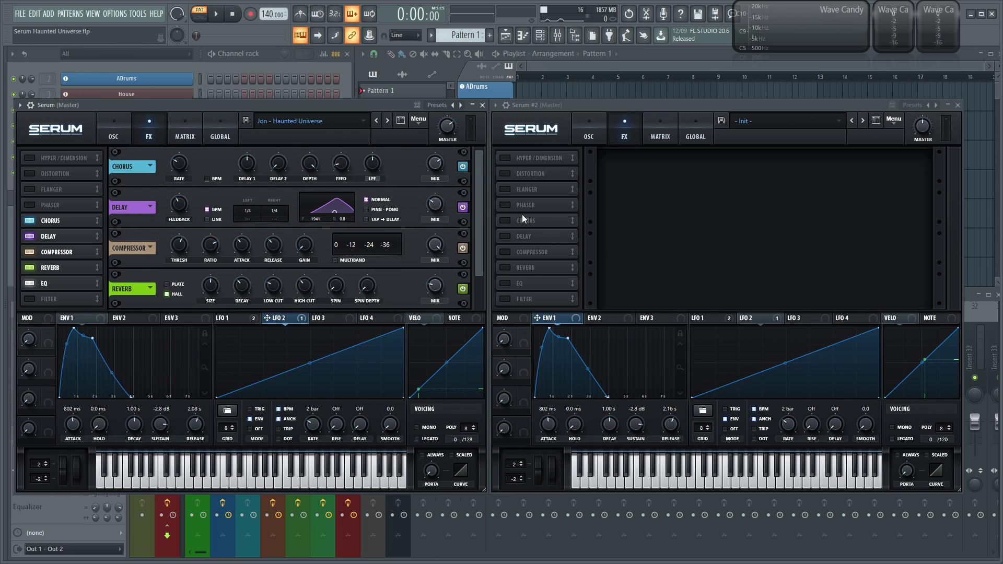
- Enable chorus in the second Serum and raise its rate to about 0.15 Hz
{"action": "left_click", "coordinate": [505, 221]}
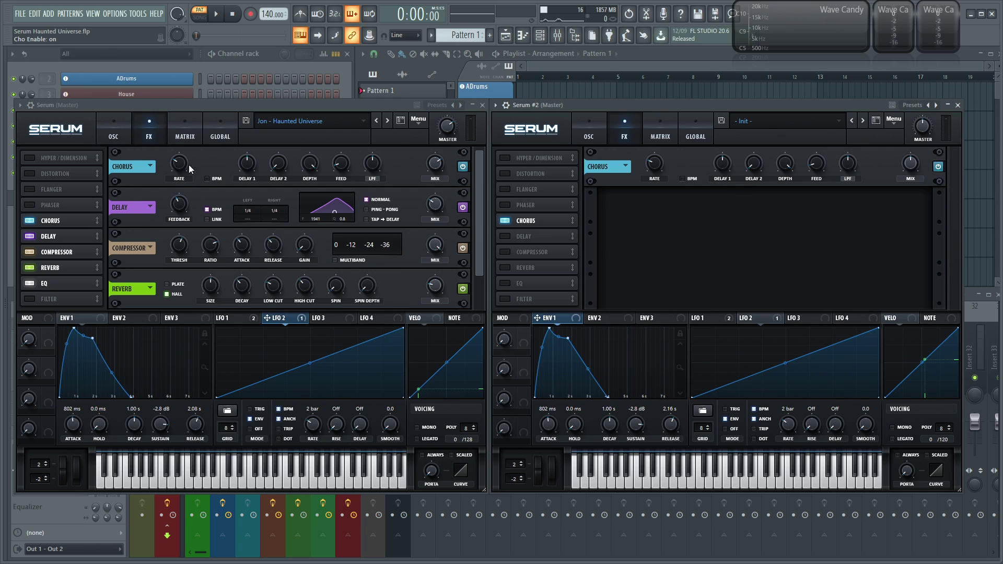
{"action": "mouse_move", "coordinate": [651, 171]}
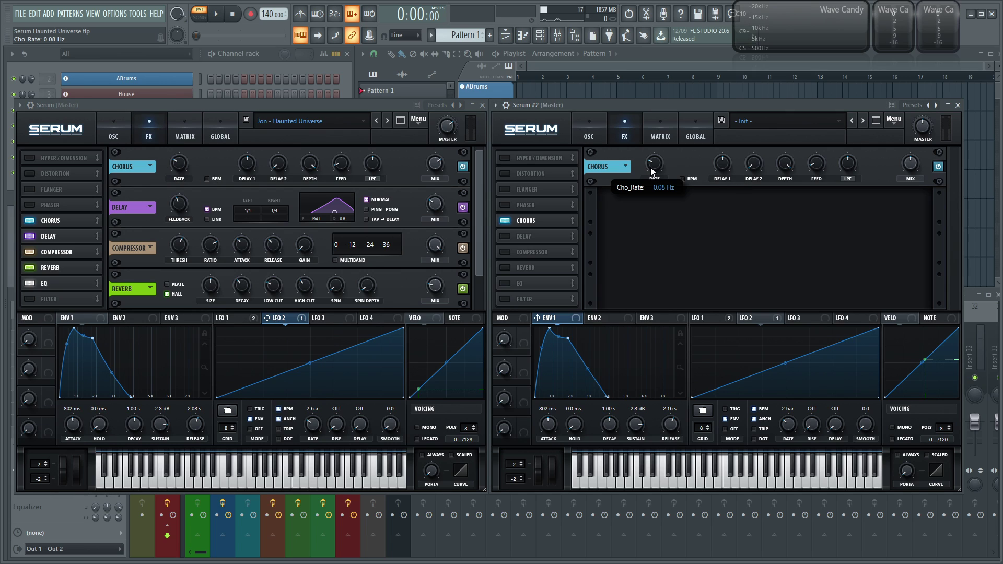
{"action": "left_click_drag", "start_coordinate": [651, 171], "coordinate": [651, 166]}
{"action": "mouse_move", "coordinate": [912, 166]}
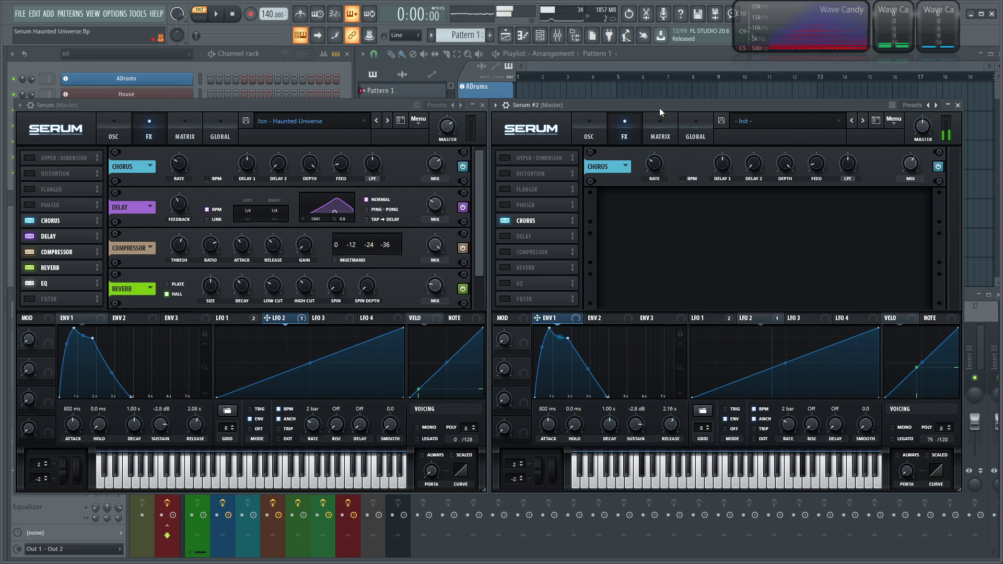
- Enable delay and move its filter band to about 1821 Hz
{"action": "left_click", "coordinate": [506, 236]}
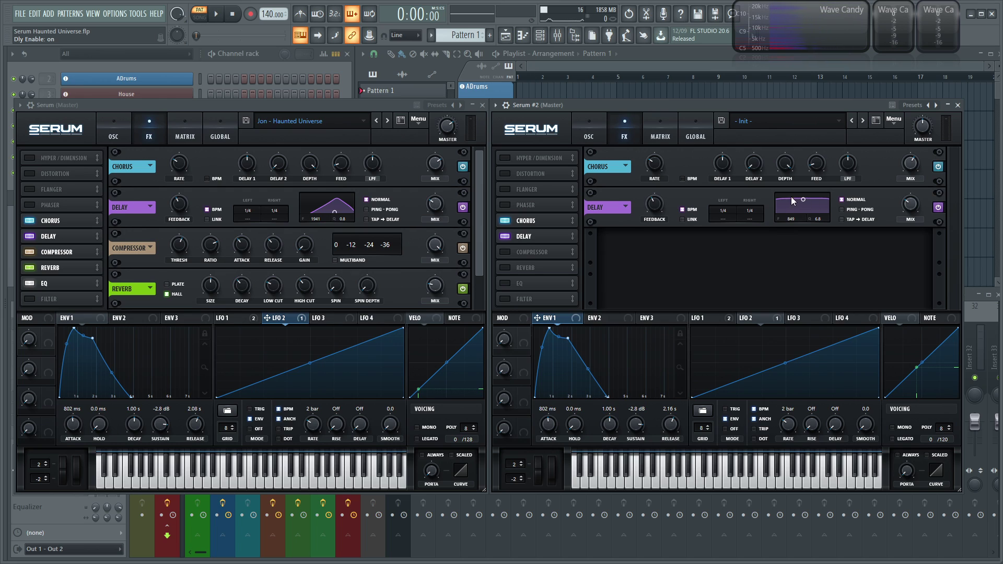
{"action": "left_click_drag", "start_coordinate": [803, 200], "coordinate": [801, 202]}
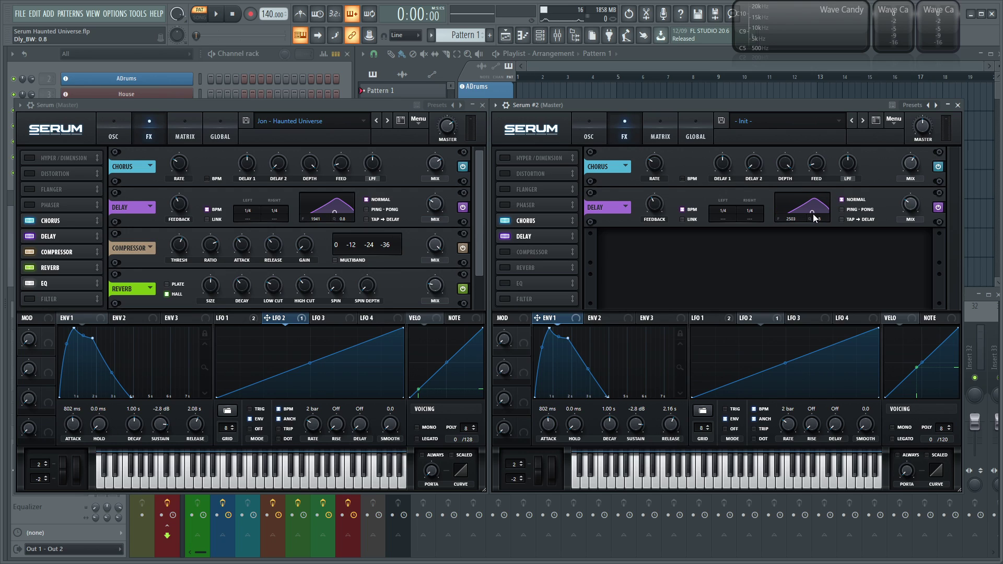
{"action": "left_click_drag", "start_coordinate": [813, 215], "coordinate": [812, 216]}
- Enable Serum #2's compressor with threshold -21 dB, attack 130.6 ms and release 121.3 ms
{"action": "left_click", "coordinate": [506, 252]}
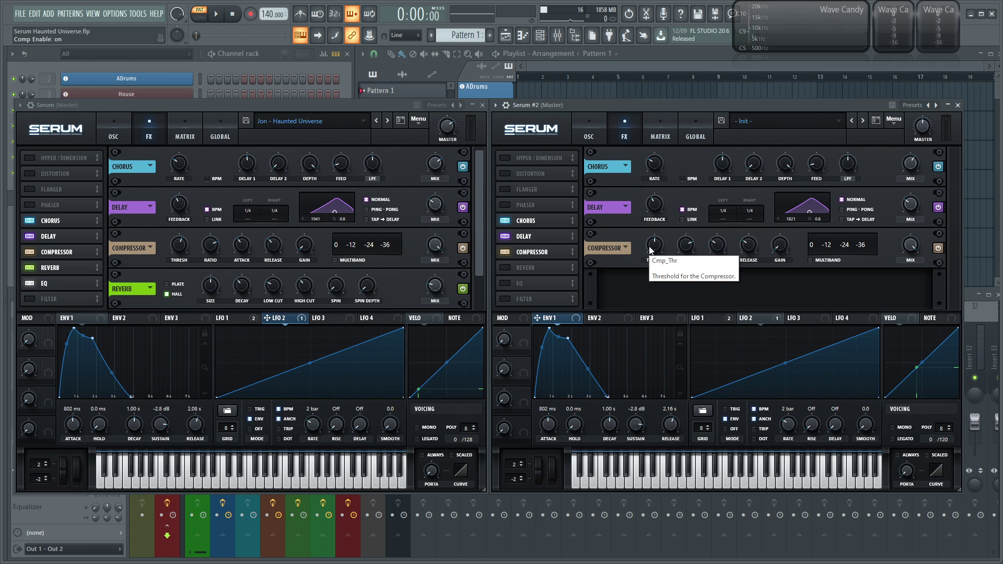
{"action": "key", "text": "2"}
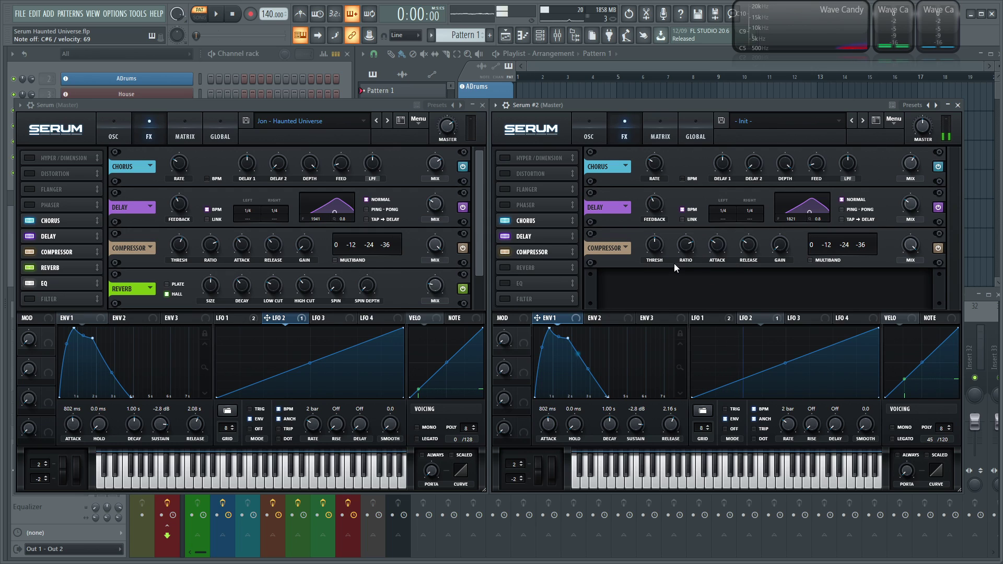
{"action": "mouse_move", "coordinate": [659, 250]}
{"action": "left_mouse_down"}
{"action": "mouse_move", "coordinate": [657, 241]}
{"action": "mouse_move", "coordinate": [658, 250]}
{"action": "left_mouse_up"}
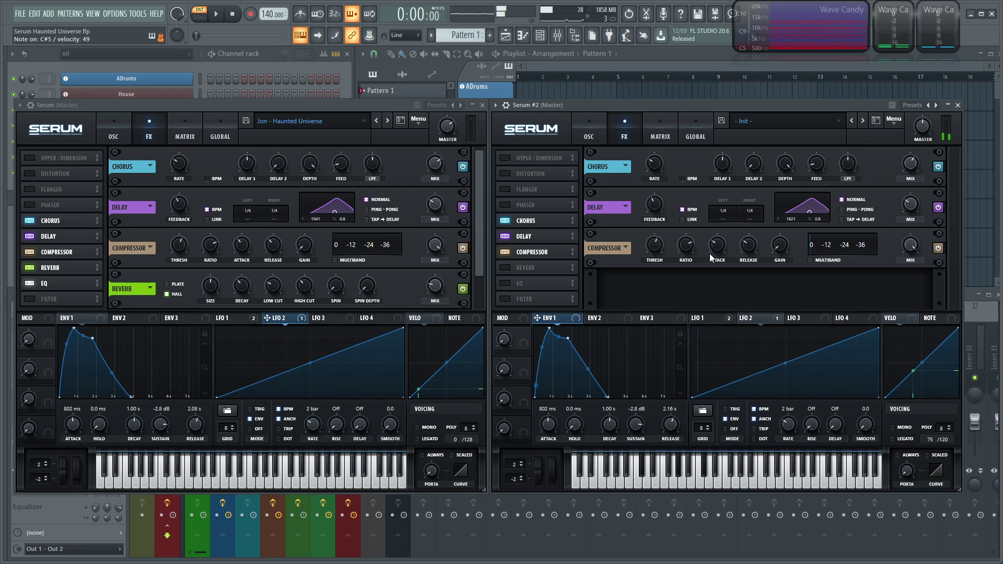
{"action": "mouse_move", "coordinate": [716, 250]}
{"action": "left_click_drag", "start_coordinate": [716, 249], "coordinate": [717, 244]}
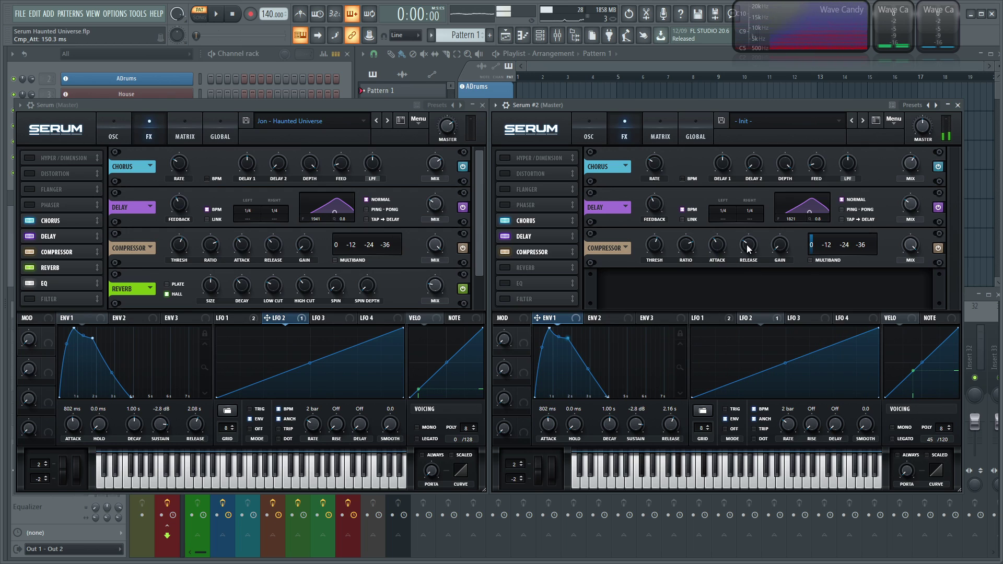
{"action": "left_click_drag", "start_coordinate": [749, 252], "coordinate": [749, 243]}
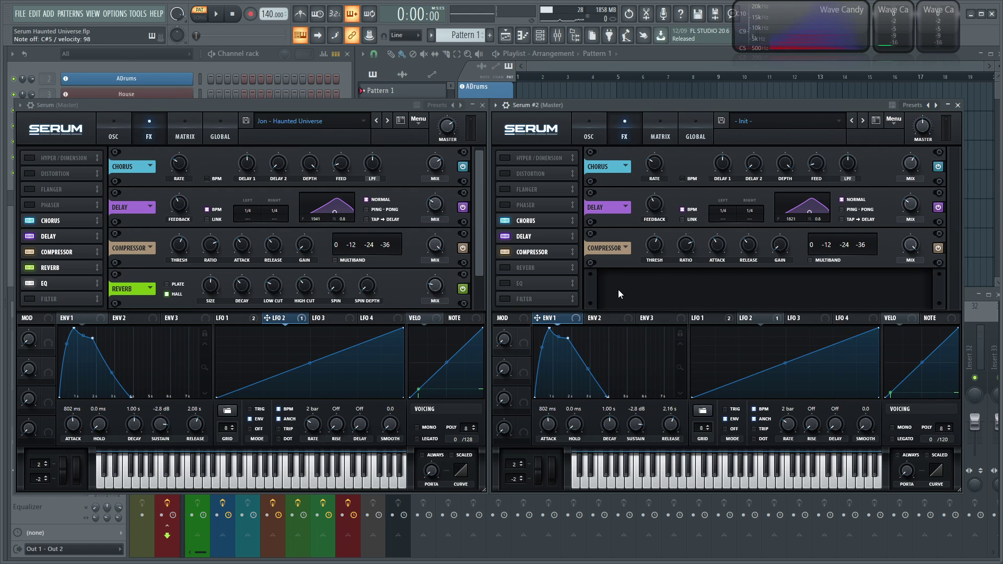
- Turn on Serum #2's reverb with size 51%, low cut about 25% and high cut 35%
{"action": "left_click", "coordinate": [506, 267]}
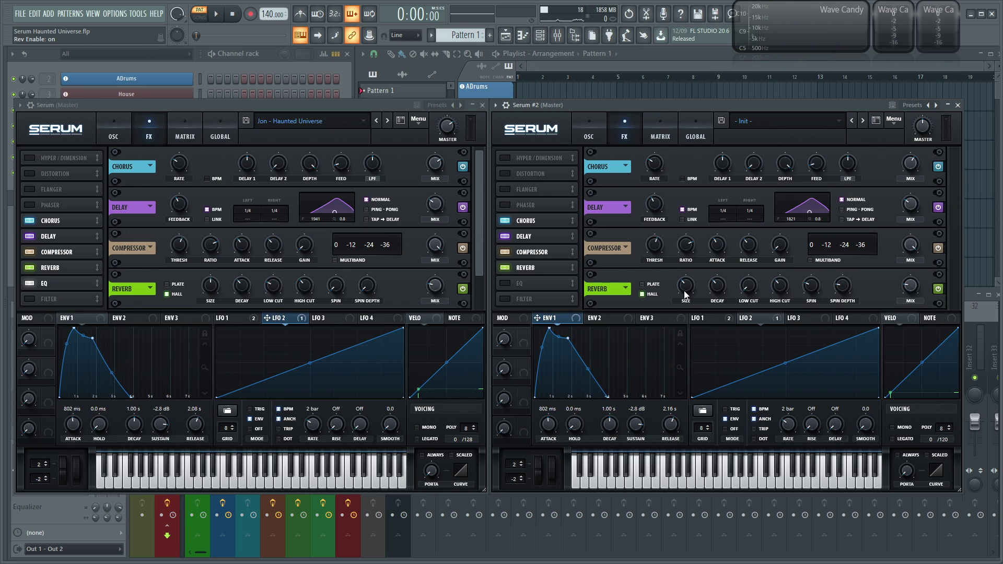
{"action": "left_click_drag", "start_coordinate": [684, 286], "coordinate": [686, 266]}
{"action": "mouse_move", "coordinate": [751, 289]}
{"action": "left_mouse_down"}
{"action": "mouse_move", "coordinate": [746, 257]}
{"action": "mouse_move", "coordinate": [750, 280]}
{"action": "left_mouse_up"}
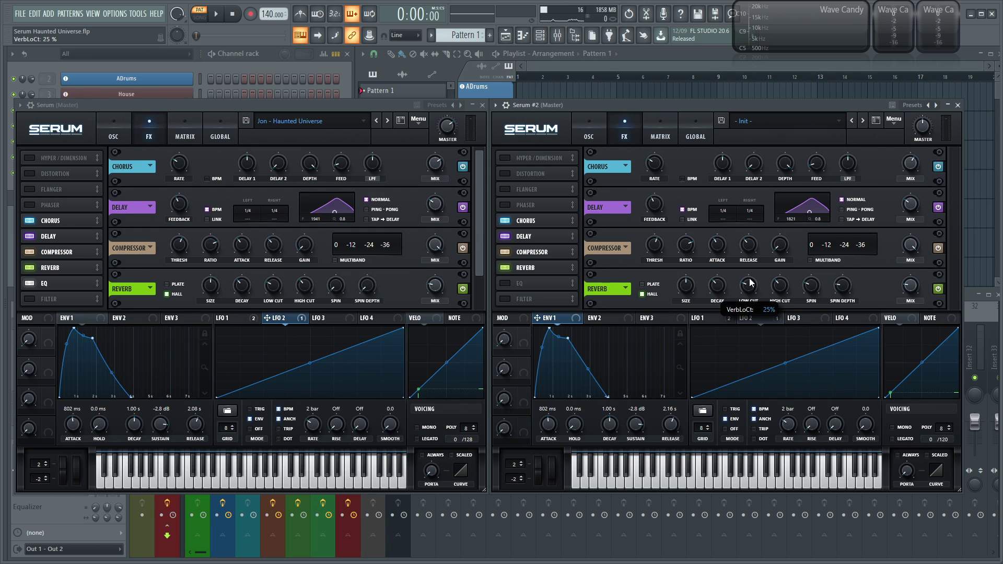
{"action": "left_click_drag", "start_coordinate": [779, 288], "coordinate": [899, 327]}
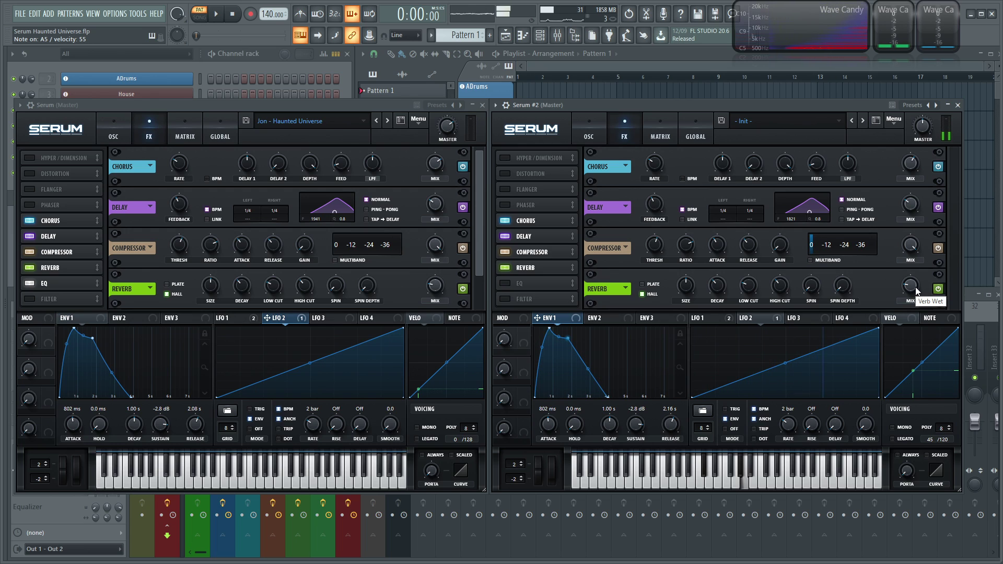
{"action": "mouse_move", "coordinate": [917, 287]}
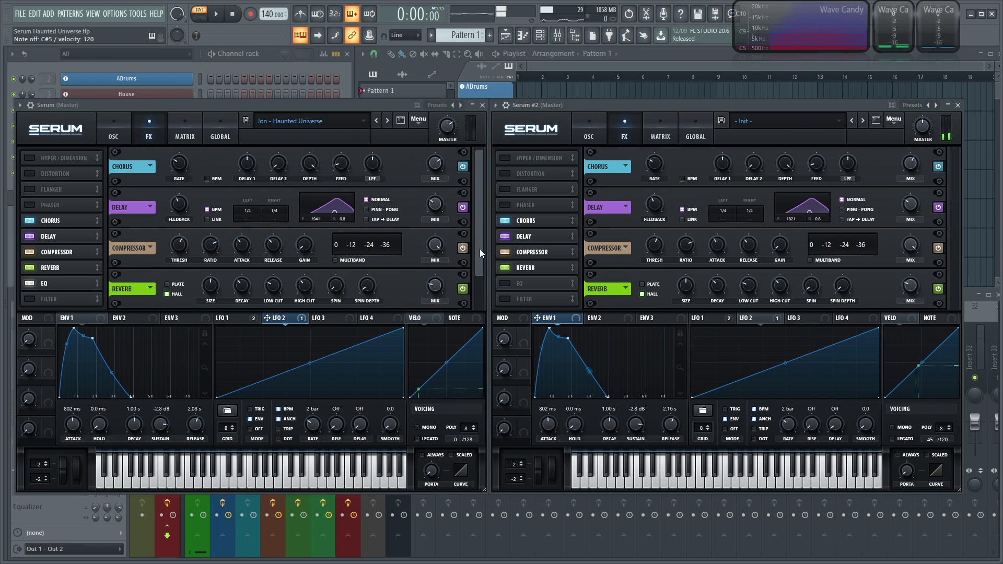
- Enable Serum #2's EQ and make its low band a low-pass near 78 Hz with lower Q
{"action": "scroll", "coordinate": [479, 248], "scroll_direction": "down", "scroll_amount": 1}
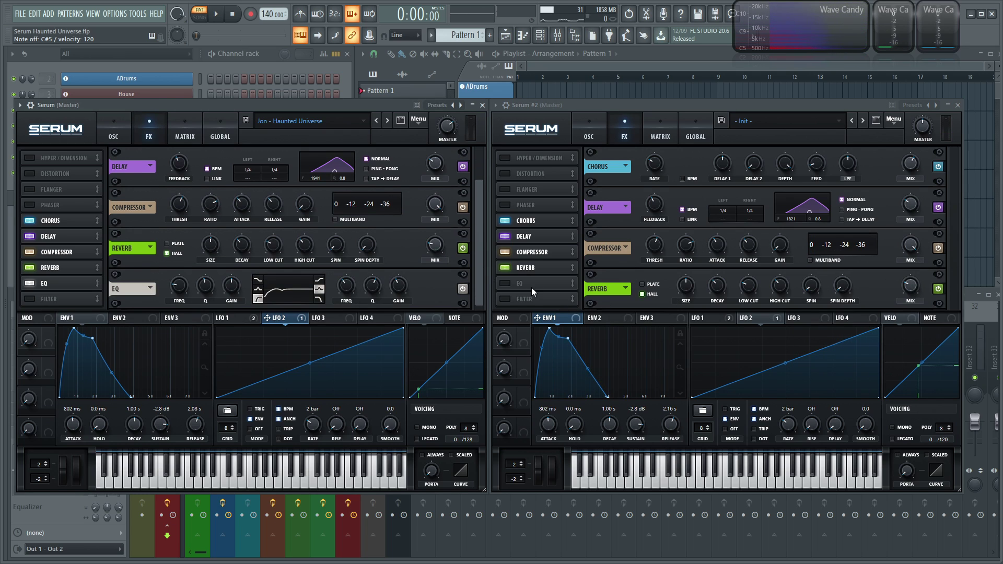
{"action": "left_click", "coordinate": [505, 283]}
{"action": "scroll", "coordinate": [954, 241], "scroll_direction": "down", "scroll_amount": 1}
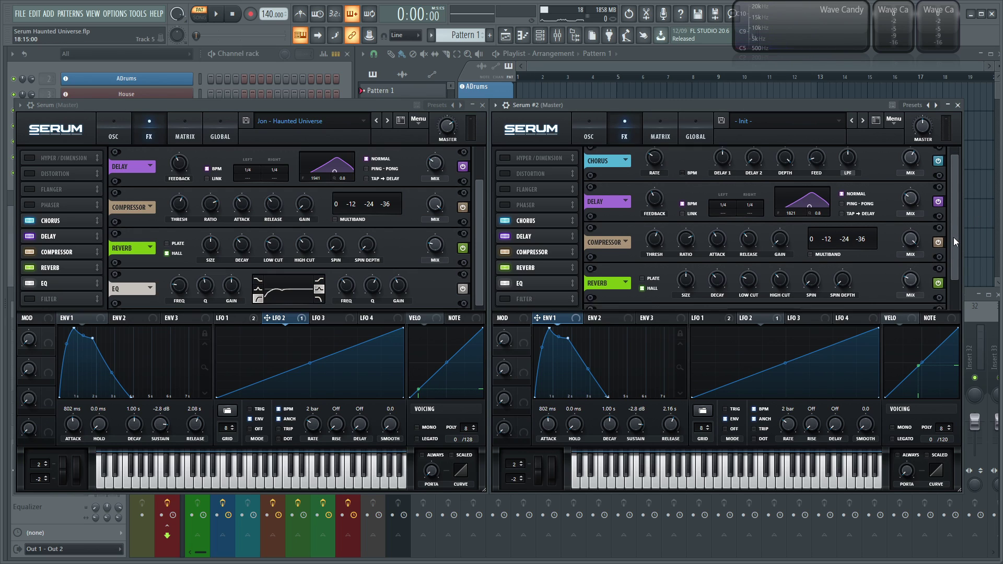
{"action": "scroll", "coordinate": [954, 238], "scroll_direction": "down", "scroll_amount": 1}
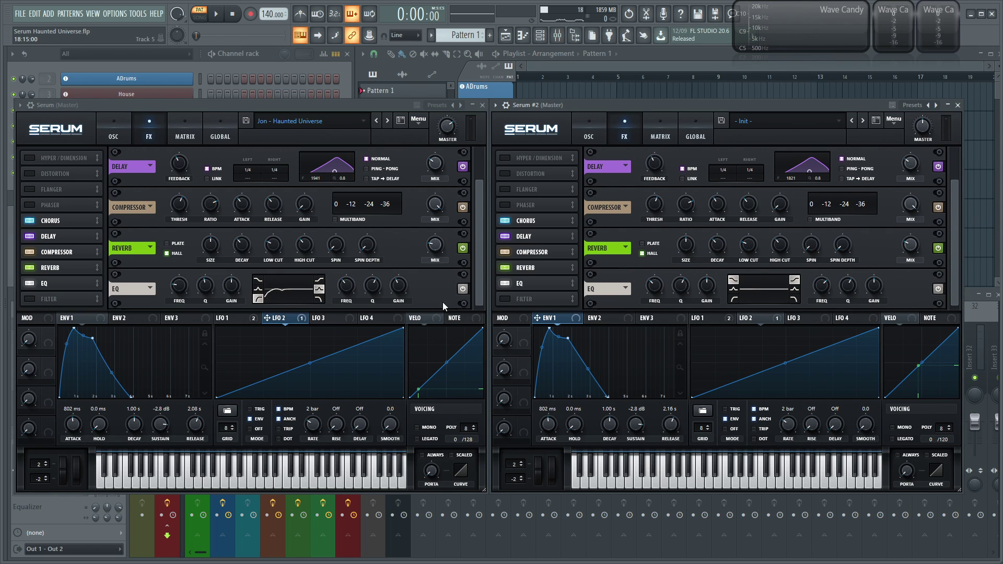
{"action": "left_click", "coordinate": [734, 298]}
{"action": "left_click_drag", "start_coordinate": [679, 297], "coordinate": [683, 302]}
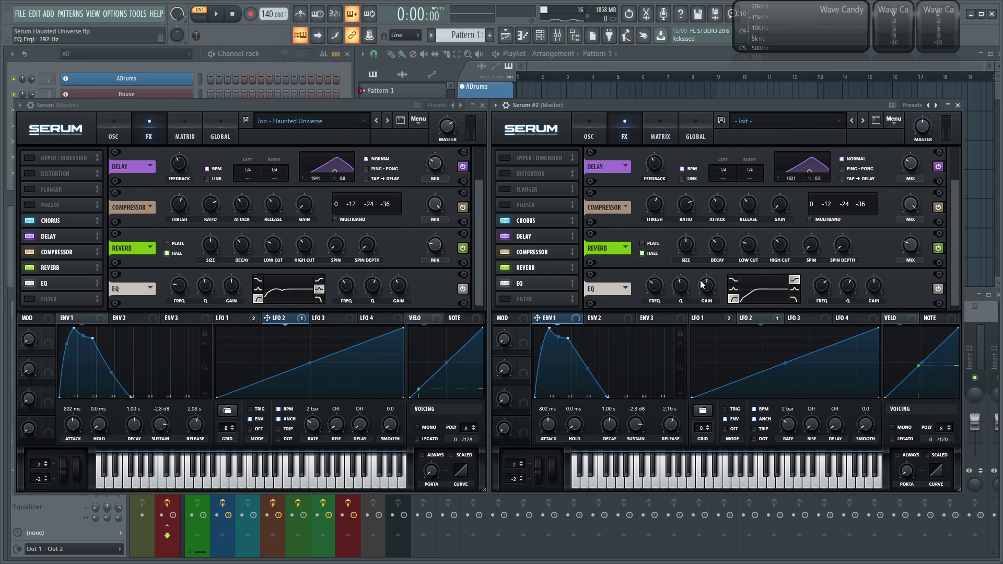
{"action": "left_click", "coordinate": [588, 134]}
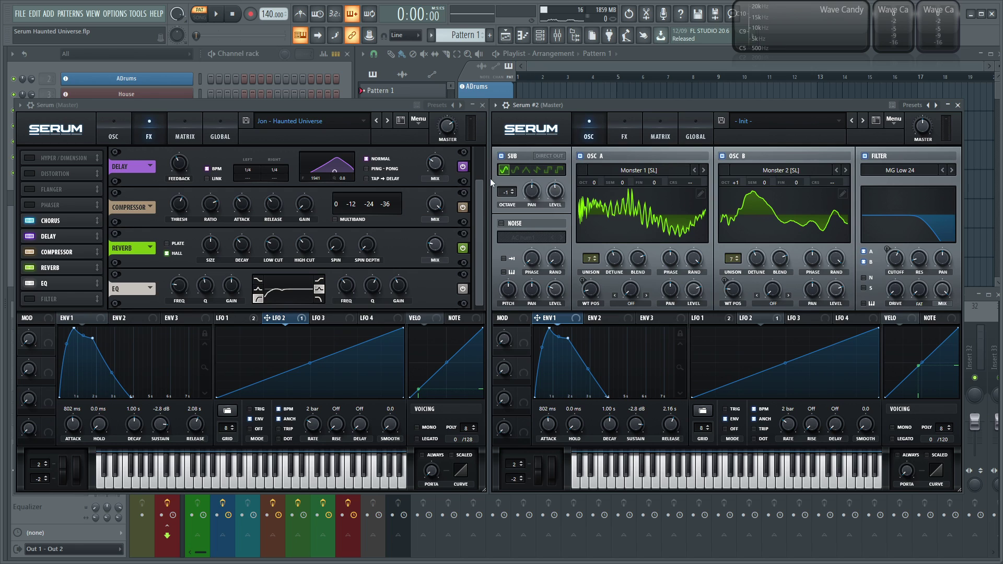
{"action": "left_click", "coordinate": [623, 135]}
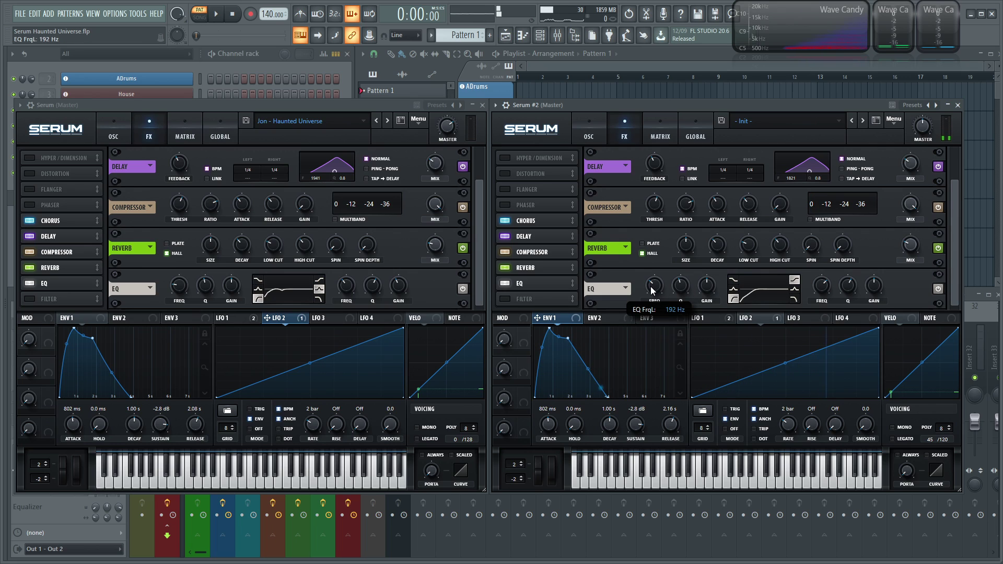
{"action": "left_click_drag", "start_coordinate": [652, 291], "coordinate": [660, 315]}
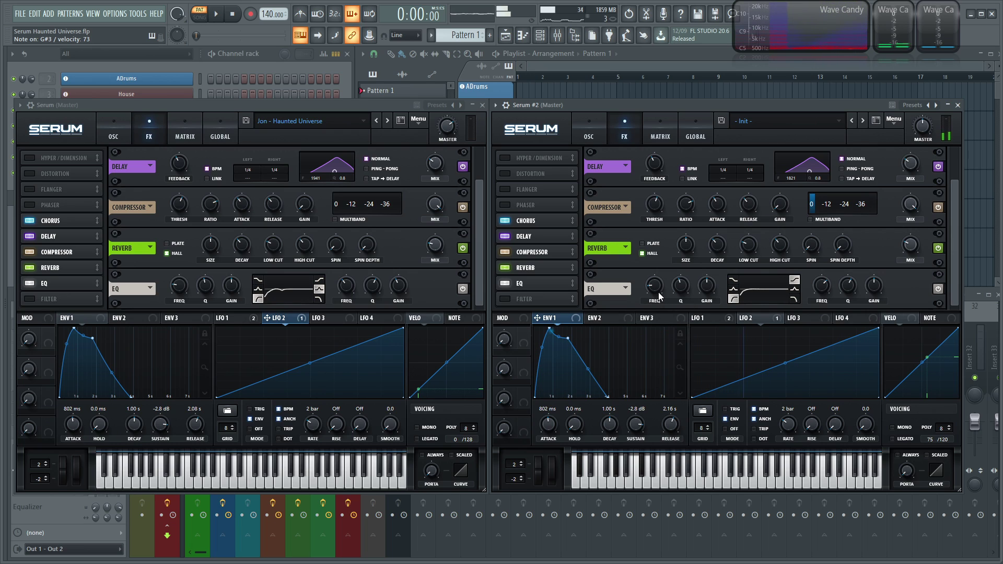
- Keep the EQ high band as a shelf and set its gain to about 1.7 dB
{"action": "mouse_move", "coordinate": [657, 291]}
{"action": "scroll", "coordinate": [658, 292], "scroll_direction": "up", "scroll_amount": 1}
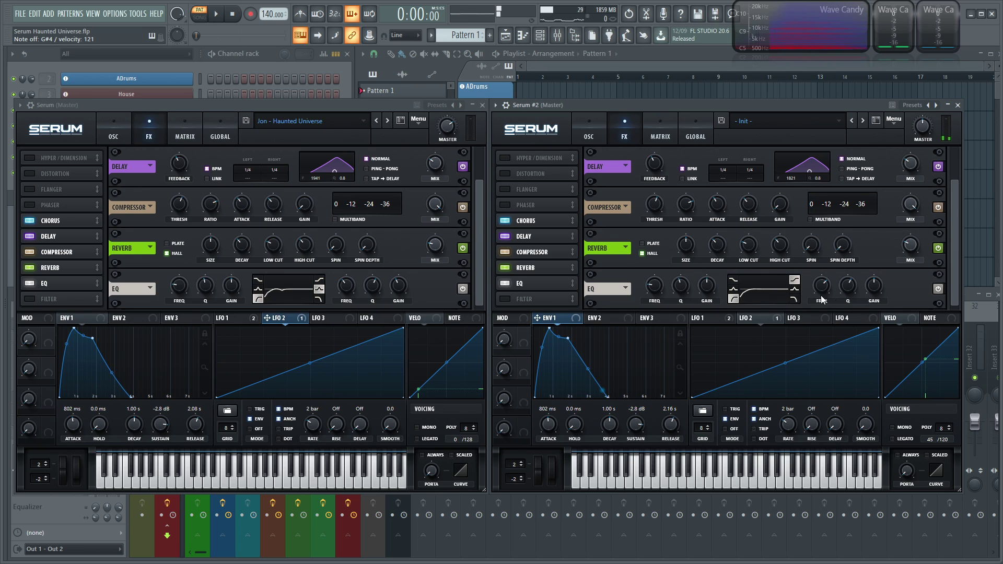
{"action": "left_click", "coordinate": [794, 289]}
{"action": "left_click", "coordinate": [794, 281]}
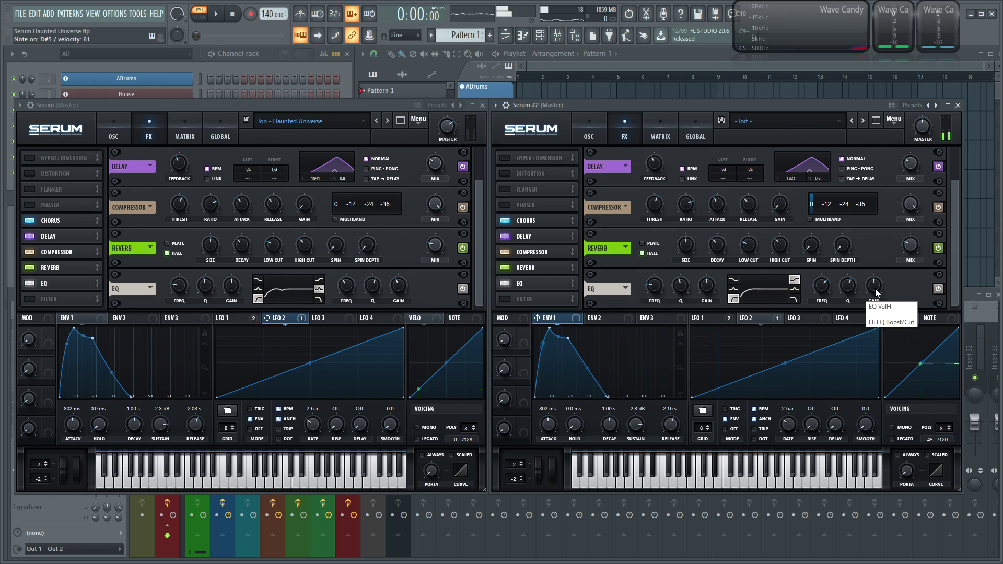
{"action": "left_click_drag", "start_coordinate": [874, 285], "coordinate": [878, 273]}
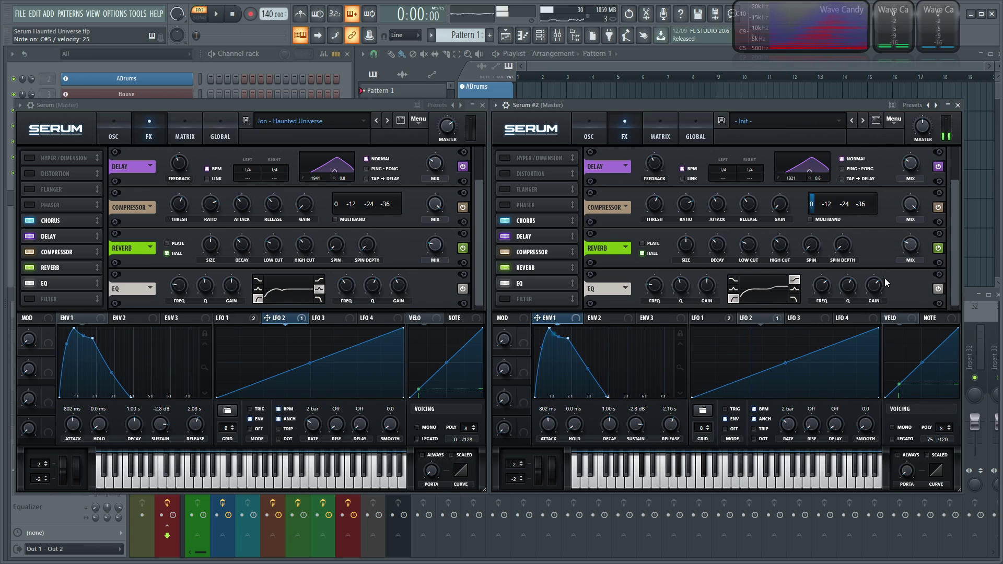
{"action": "mouse_move", "coordinate": [874, 289]}
{"action": "left_mouse_down"}
{"action": "mouse_move", "coordinate": [878, 306]}
{"action": "mouse_move", "coordinate": [874, 285]}
{"action": "left_mouse_up"}
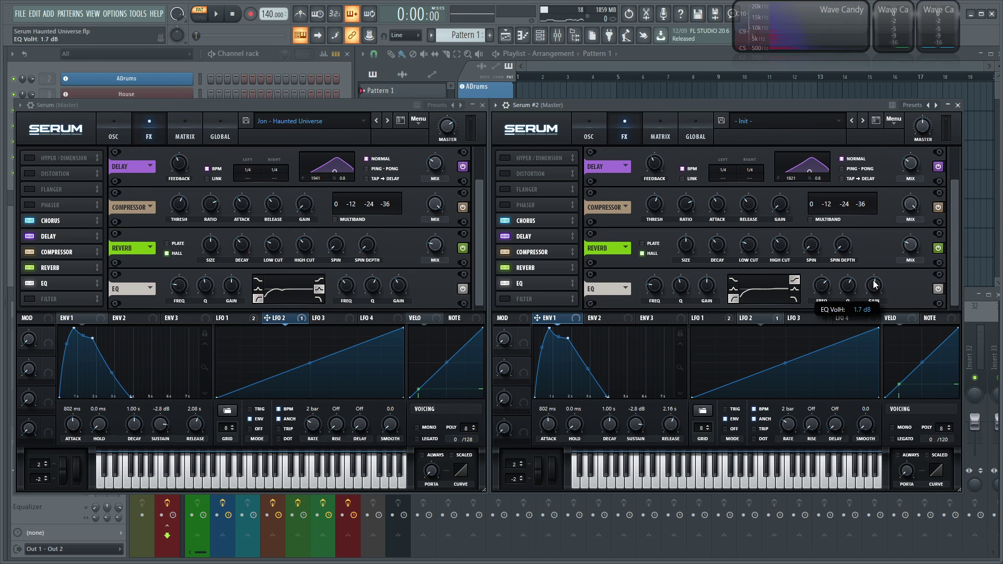
- Make the EQ high band a peak at about 291 Hz with gain cut to about -1 dB
{"action": "left_click", "coordinate": [796, 290]}
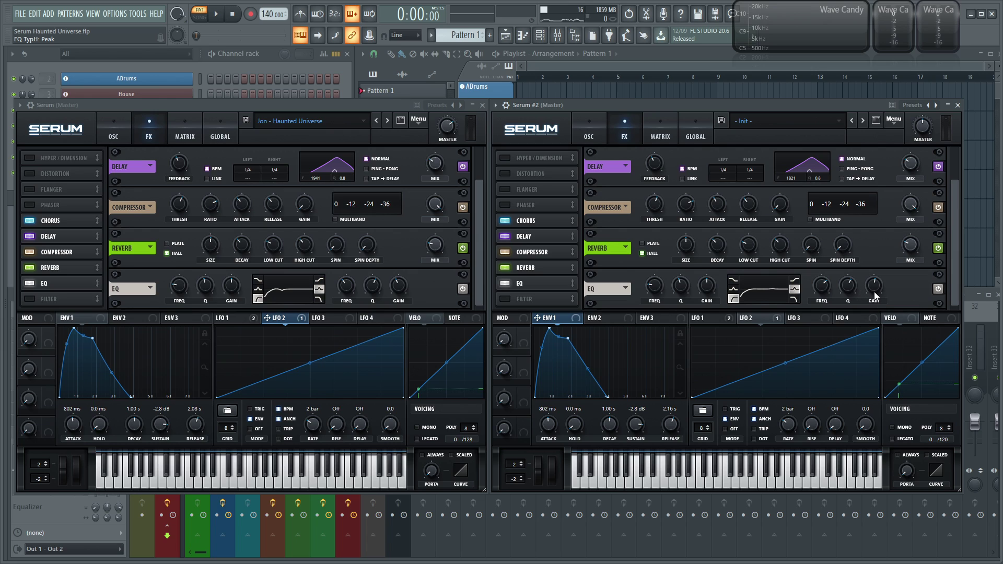
{"action": "left_click_drag", "start_coordinate": [823, 286], "coordinate": [834, 314]}
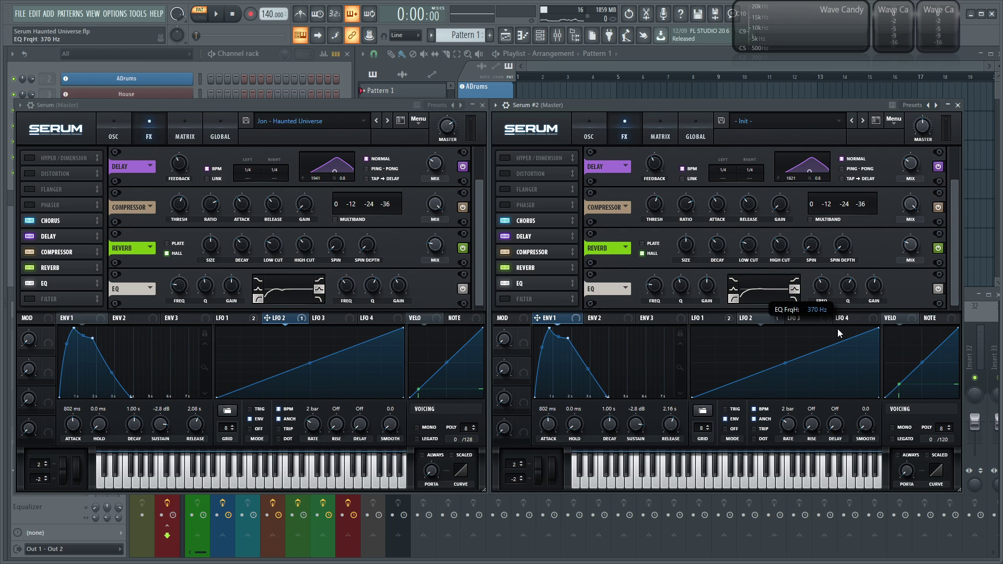
{"action": "left_click_drag", "start_coordinate": [838, 334], "coordinate": [854, 311]}
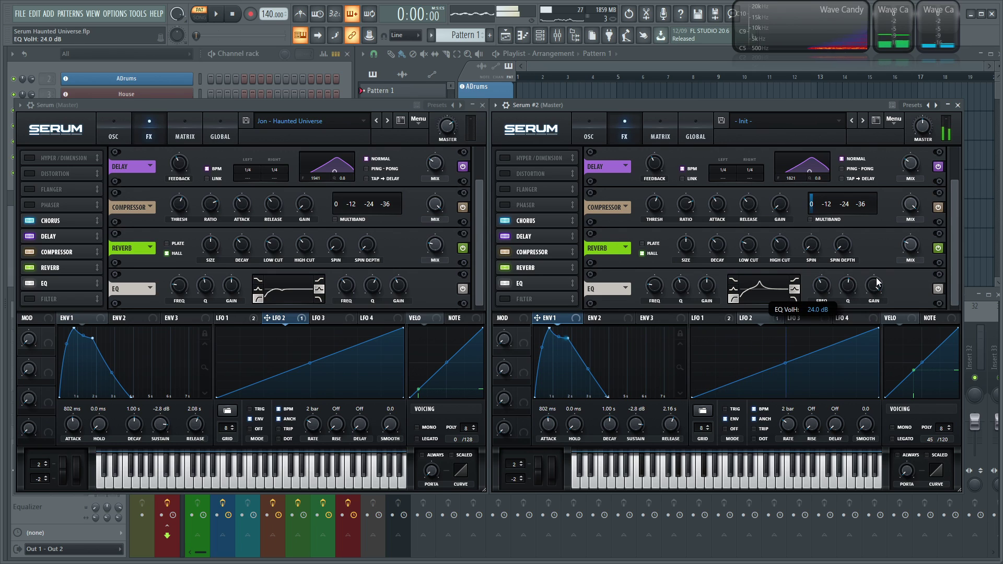
{"action": "left_click", "coordinate": [824, 293]}
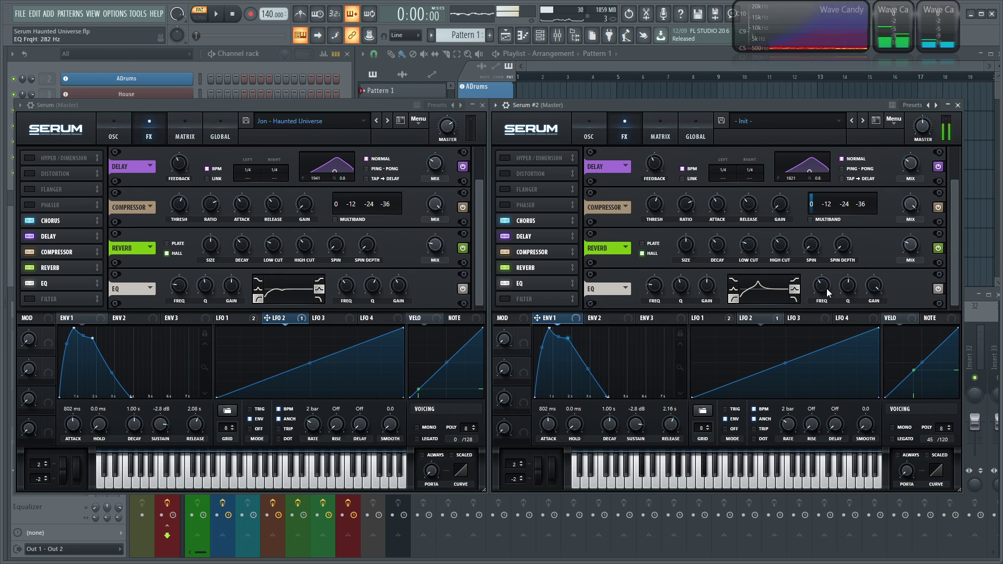
{"action": "scroll", "coordinate": [824, 289], "scroll_direction": "down", "scroll_amount": 2}
{"action": "scroll", "coordinate": [826, 289], "scroll_direction": "up", "scroll_amount": 2}
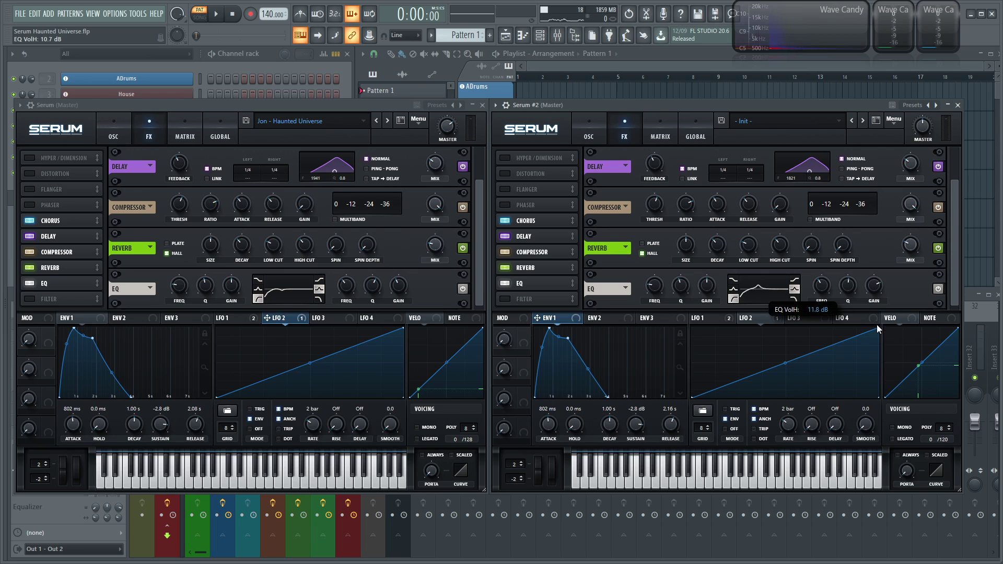
{"action": "left_click_drag", "start_coordinate": [877, 325], "coordinate": [881, 359]}
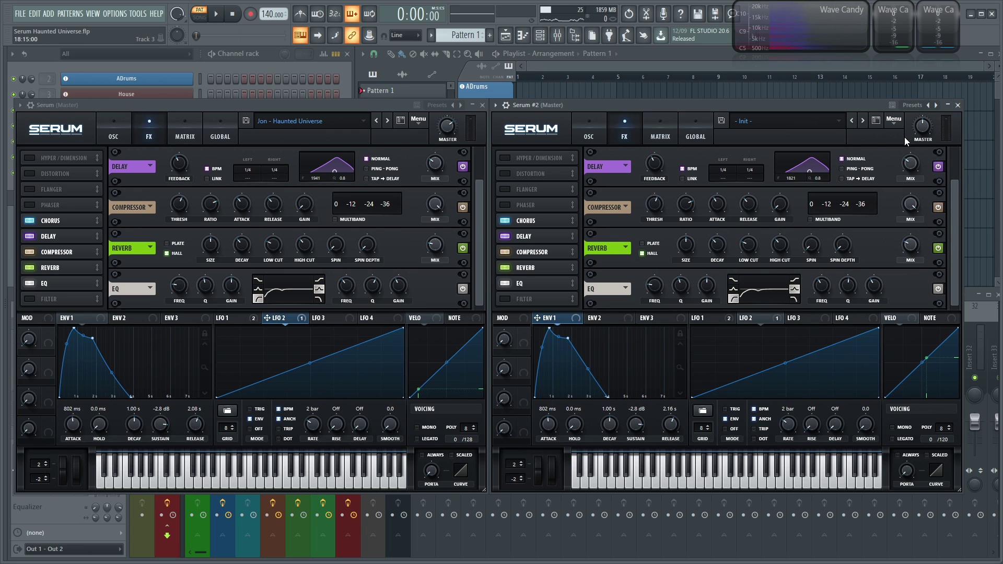
- Raise Serum #2's MASTER volume knob to 59%
{"action": "mouse_move", "coordinate": [928, 118]}
{"action": "left_click_drag", "start_coordinate": [927, 120], "coordinate": [928, 112]}
{"action": "scroll", "coordinate": [951, 283], "scroll_direction": "up", "scroll_amount": 1}
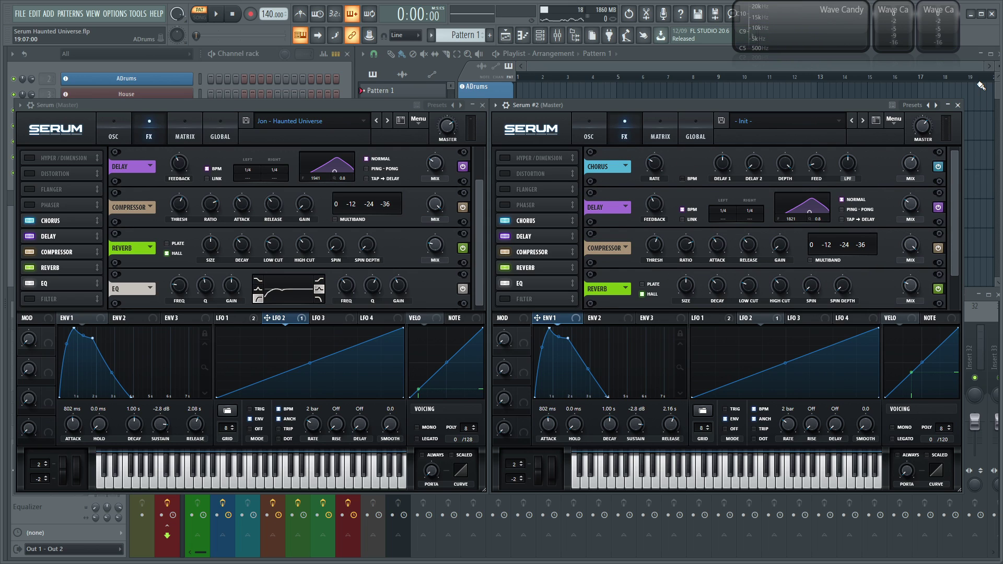
- Enable Serum #2's noise oscillator with the Organics > Air Can 1 sample at about 10% level
{"action": "left_click", "coordinate": [575, 127]}
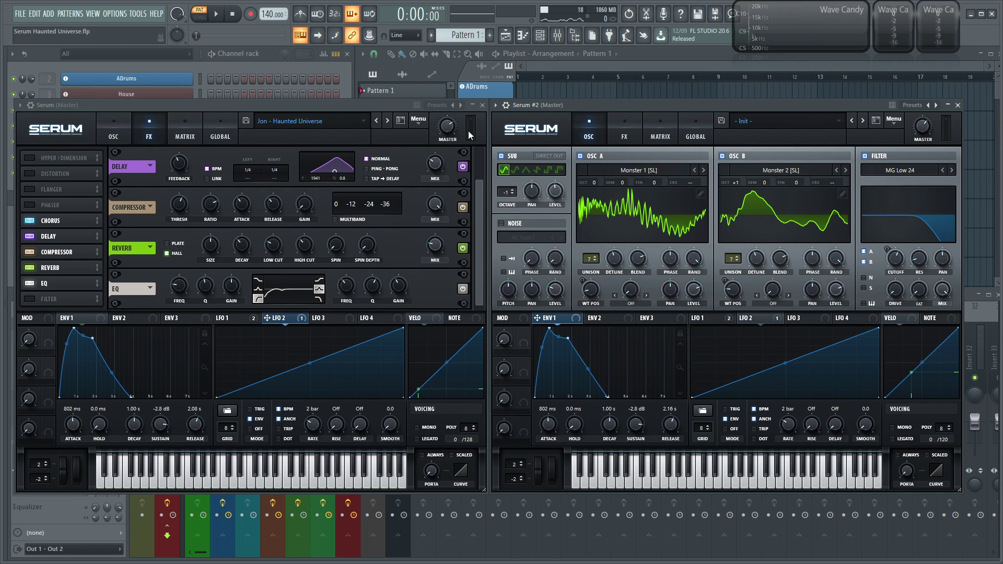
{"action": "left_click", "coordinate": [114, 131]}
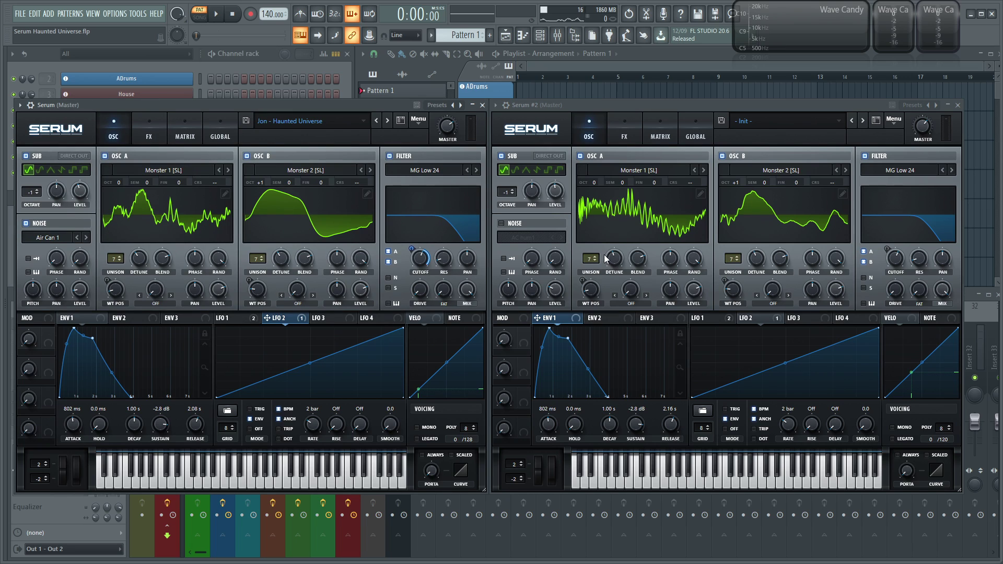
{"action": "left_click", "coordinate": [505, 225]}
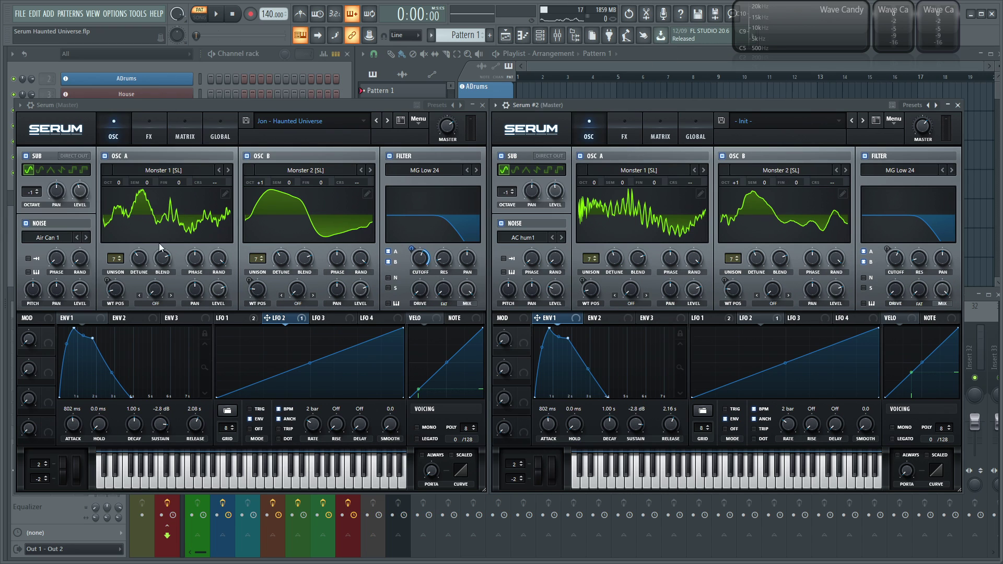
{"action": "left_click", "coordinate": [520, 240]}
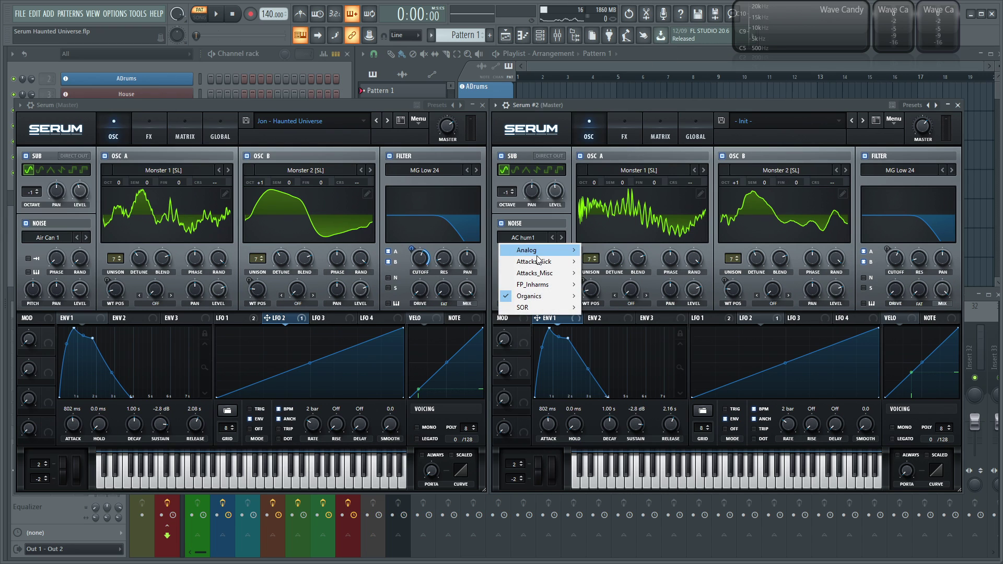
{"action": "mouse_move", "coordinate": [535, 251]}
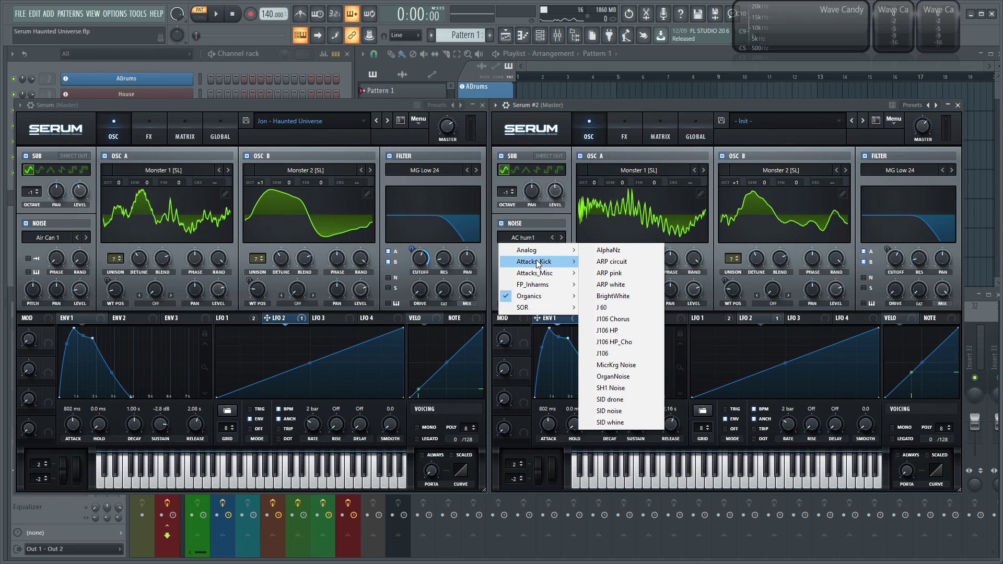
{"action": "mouse_move", "coordinate": [540, 298]}
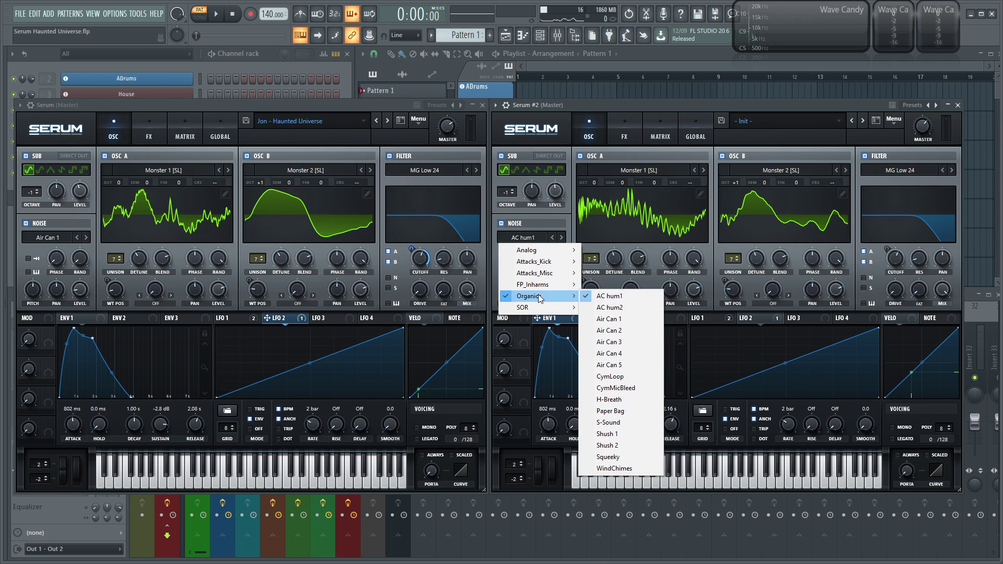
{"action": "left_click", "coordinate": [609, 319]}
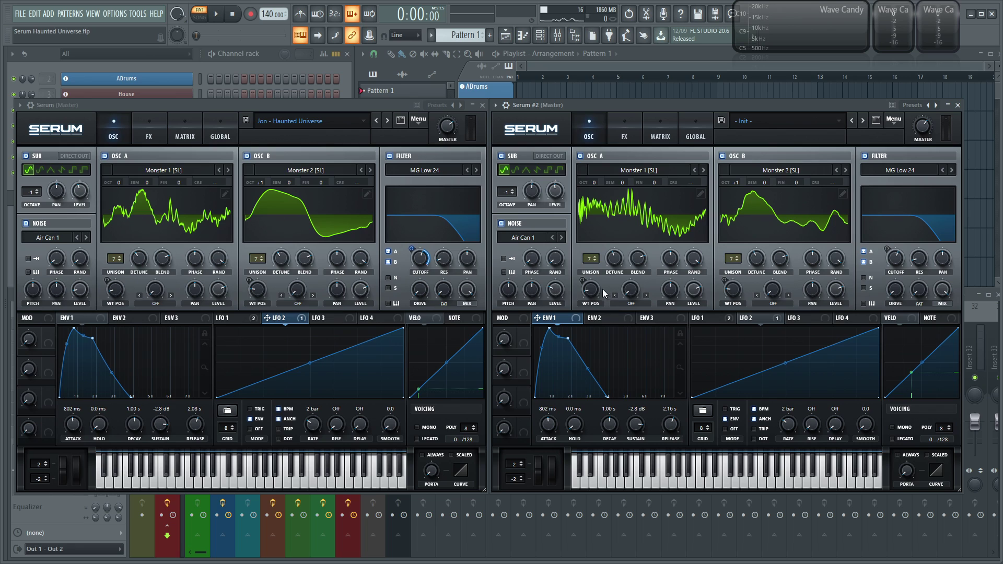
{"action": "mouse_move", "coordinate": [558, 298]}
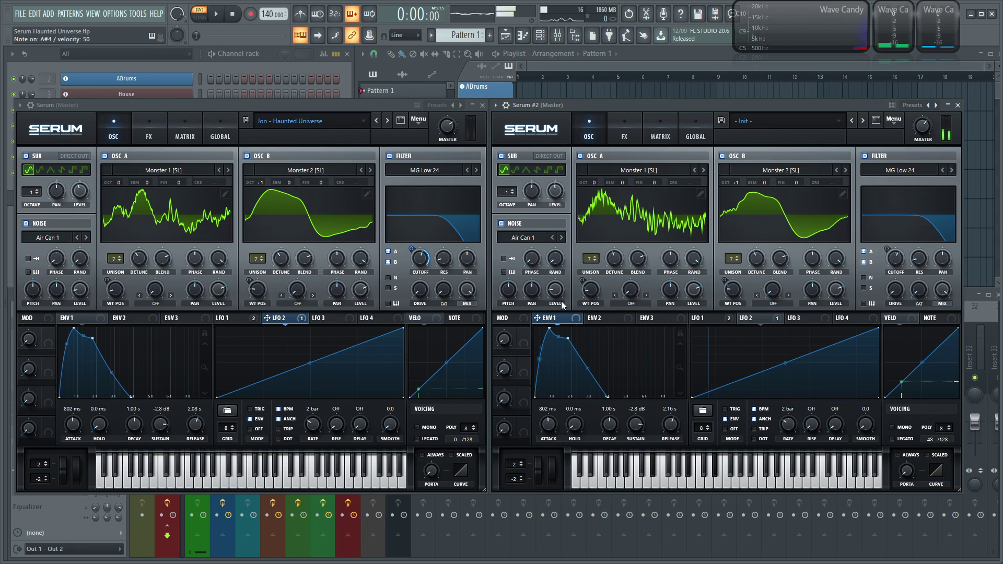
{"action": "left_click_drag", "start_coordinate": [558, 291], "coordinate": [553, 300]}
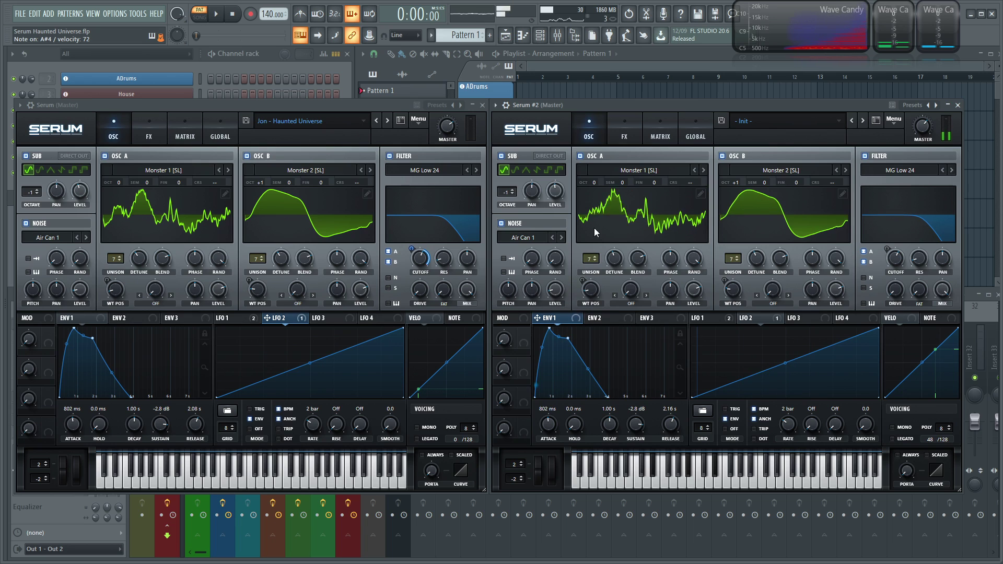
- Switch off OSC A, OSC B and the sub oscillator to hear the noise alone
{"action": "left_click", "coordinate": [580, 156]}
{"action": "left_click", "coordinate": [723, 156]}
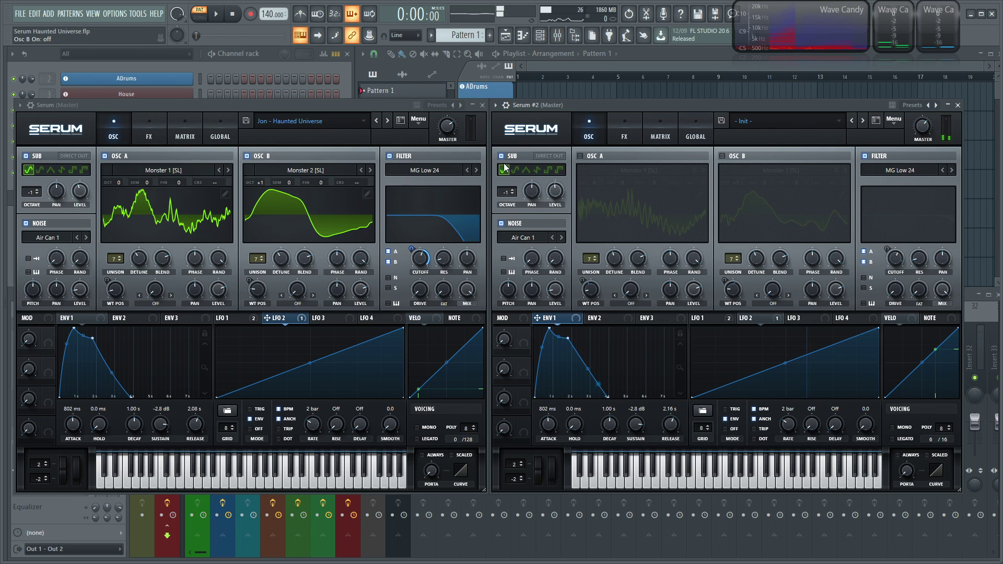
{"action": "left_click", "coordinate": [500, 156]}
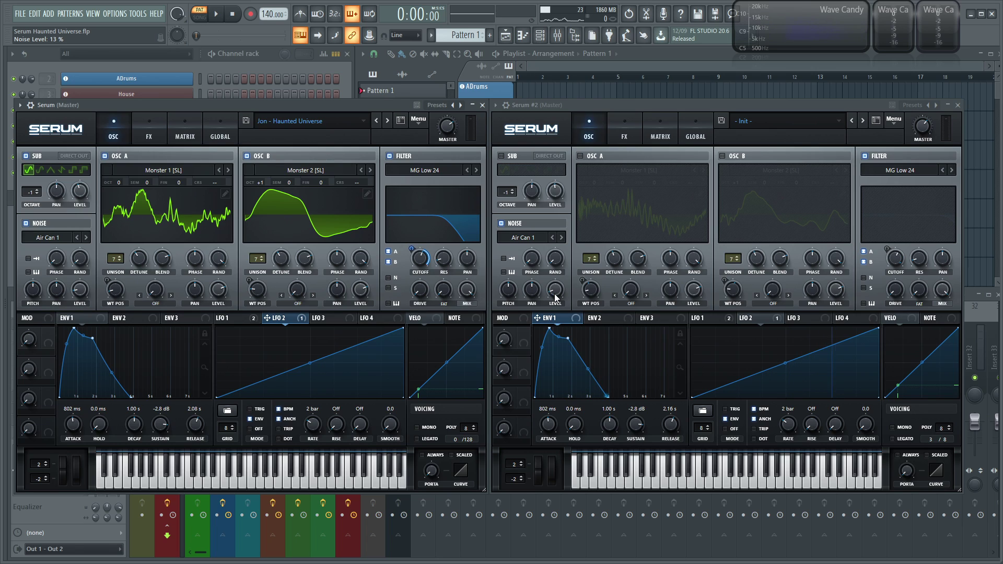
{"action": "scroll", "coordinate": [555, 297], "scroll_direction": "up", "scroll_amount": 1}
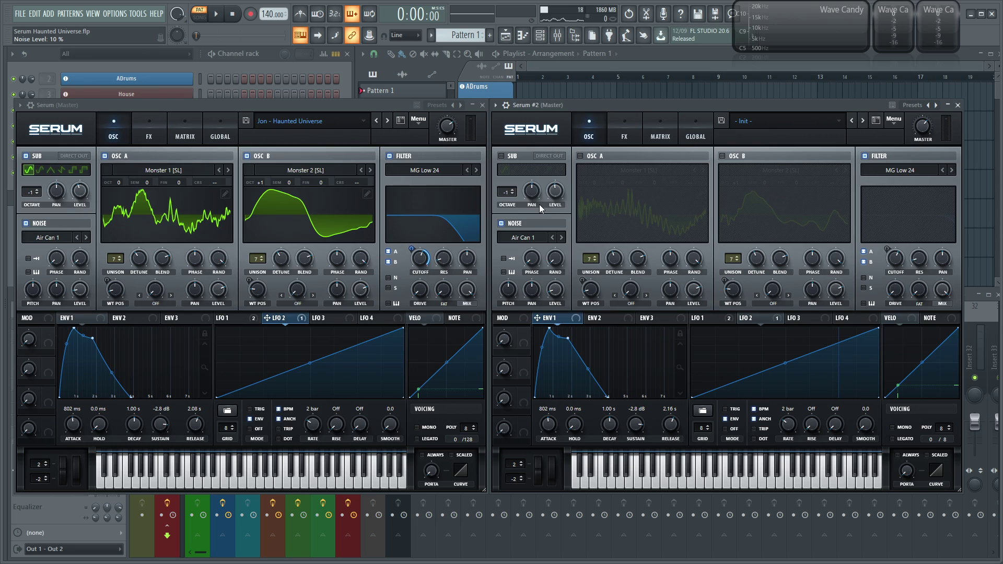
- Re-enable the SUB, OSC A and OSC B oscillators in Serum #2
{"action": "left_click", "coordinate": [501, 155]}
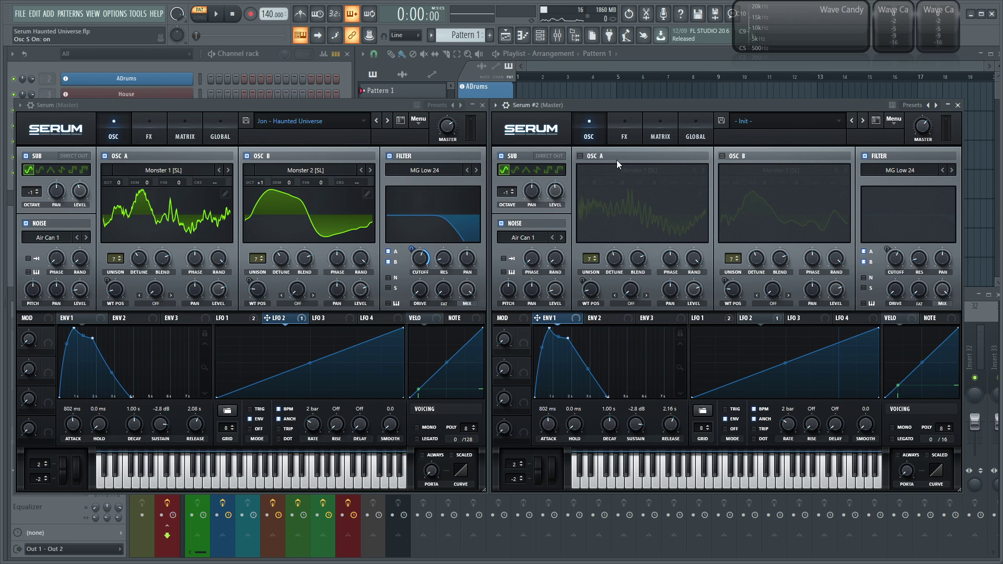
{"action": "left_click", "coordinate": [581, 156]}
{"action": "left_click", "coordinate": [721, 157]}
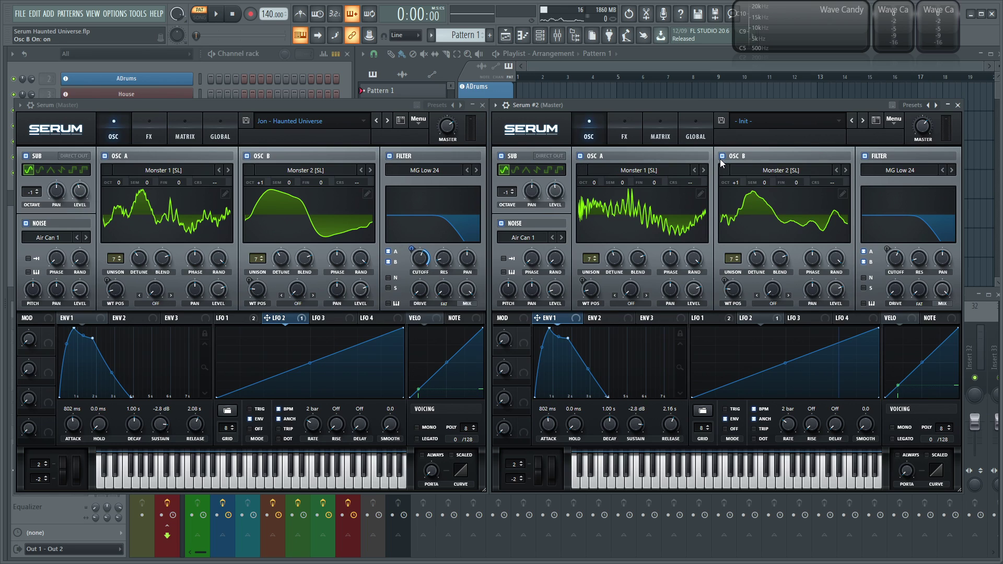